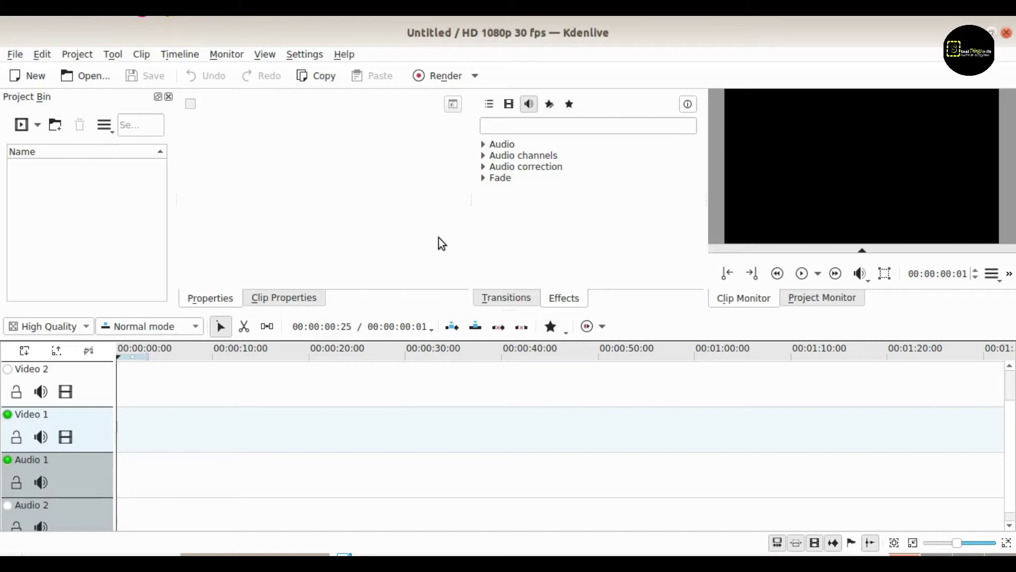
Create a title clip with the text "Small Things in Life" and show the background behind it
{"action": "left_click", "coordinate": [38, 126]}
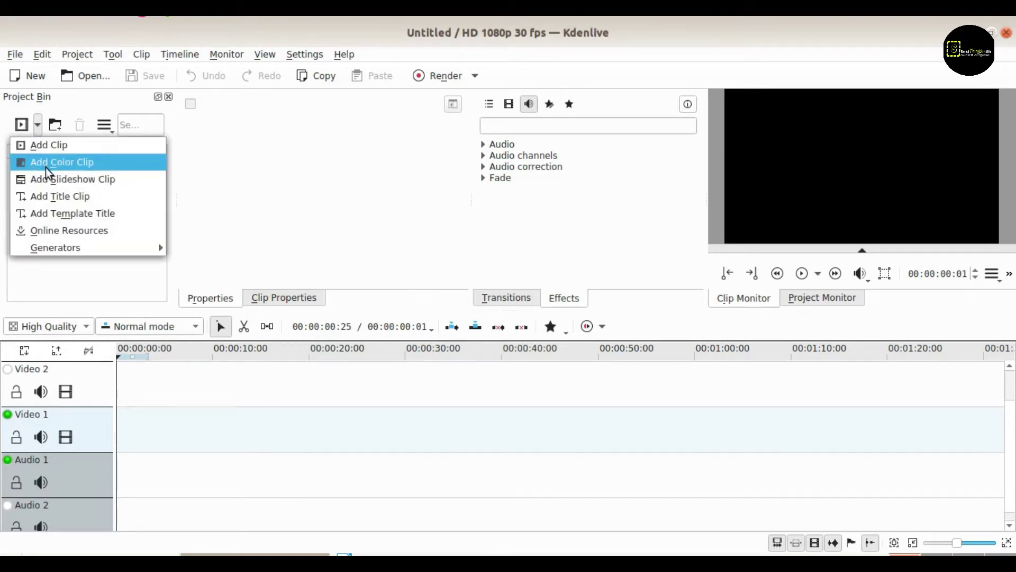
{"action": "left_click", "coordinate": [56, 195]}
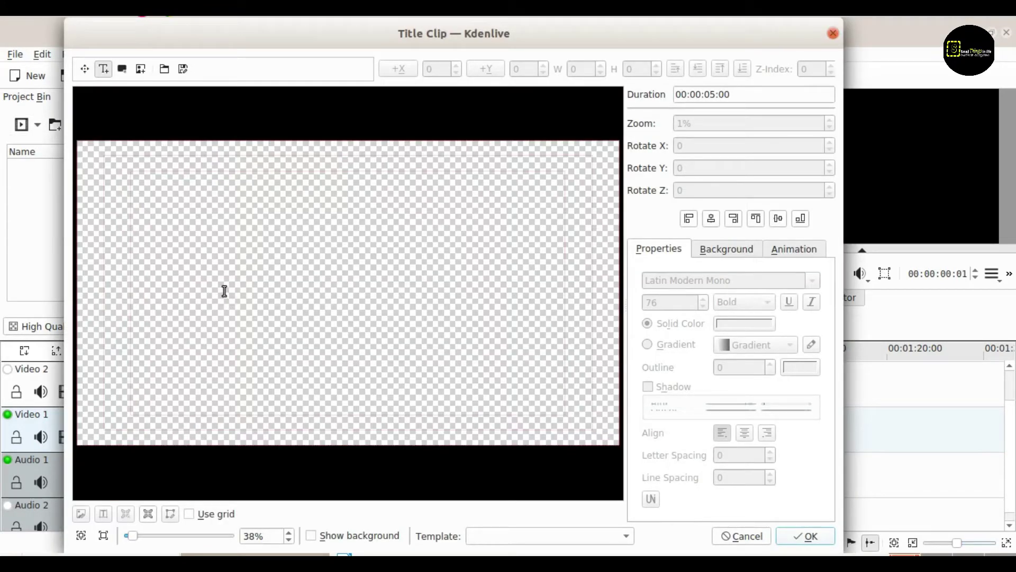
{"action": "left_click", "coordinate": [224, 290]}
{"action": "type", "text": "Welcome"}
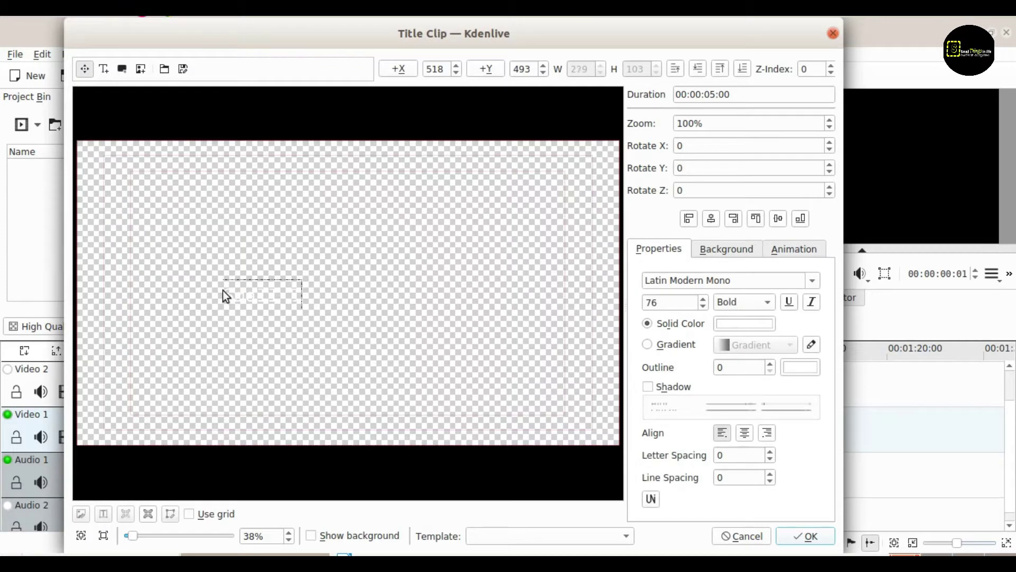
{"action": "type", "text": "ings in Life"}
{"action": "left_click", "coordinate": [311, 536]}
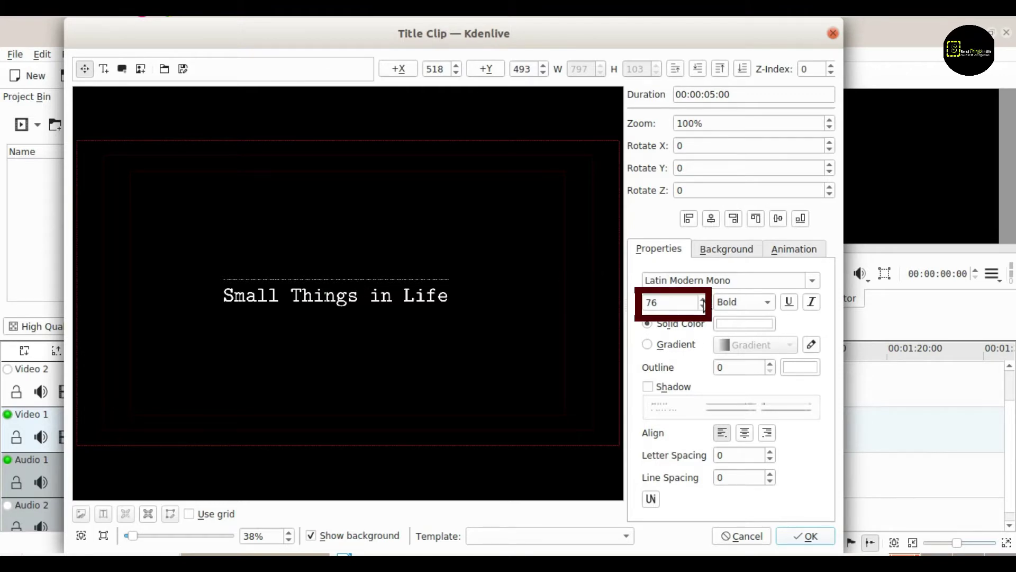
Increase the title text's font size to 86
{"action": "left_click", "coordinate": [702, 299]}
{"action": "left_click", "coordinate": [703, 299]}
{"action": "left_click", "coordinate": [703, 298]}
{"action": "left_click", "coordinate": [702, 299]}
{"action": "left_click", "coordinate": [703, 298]}
{"action": "scroll", "coordinate": [703, 302], "scroll_direction": "up", "scroll_amount": 5}
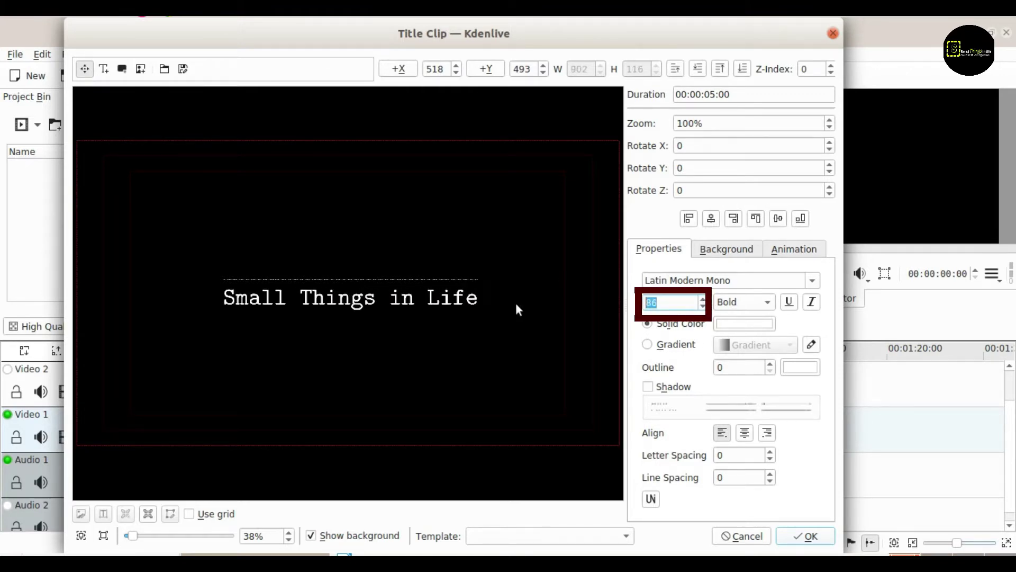
{"action": "left_click", "coordinate": [811, 281]}
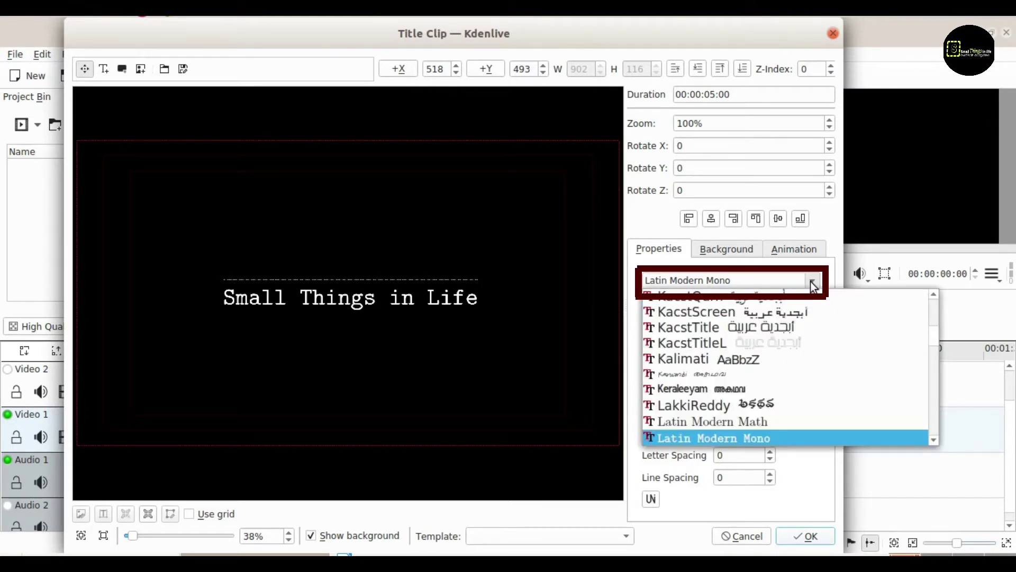
{"action": "left_click", "coordinate": [407, 338]}
{"action": "left_click", "coordinate": [360, 231]}
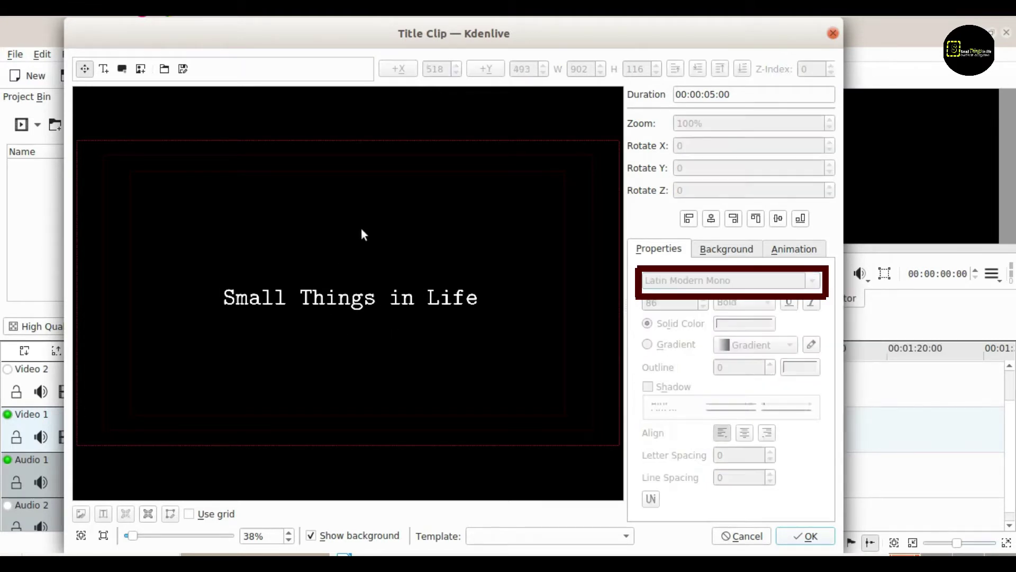
Center the title text horizontally in the frame and save the title clip to the project bin
{"action": "left_click", "coordinate": [379, 300]}
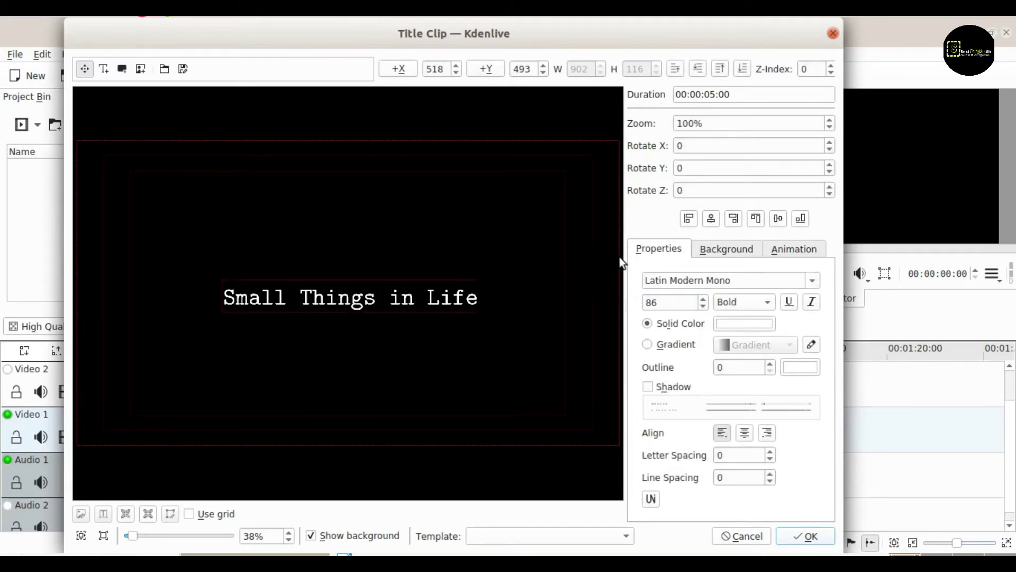
{"action": "left_click", "coordinate": [711, 219]}
{"action": "left_click", "coordinate": [403, 351]}
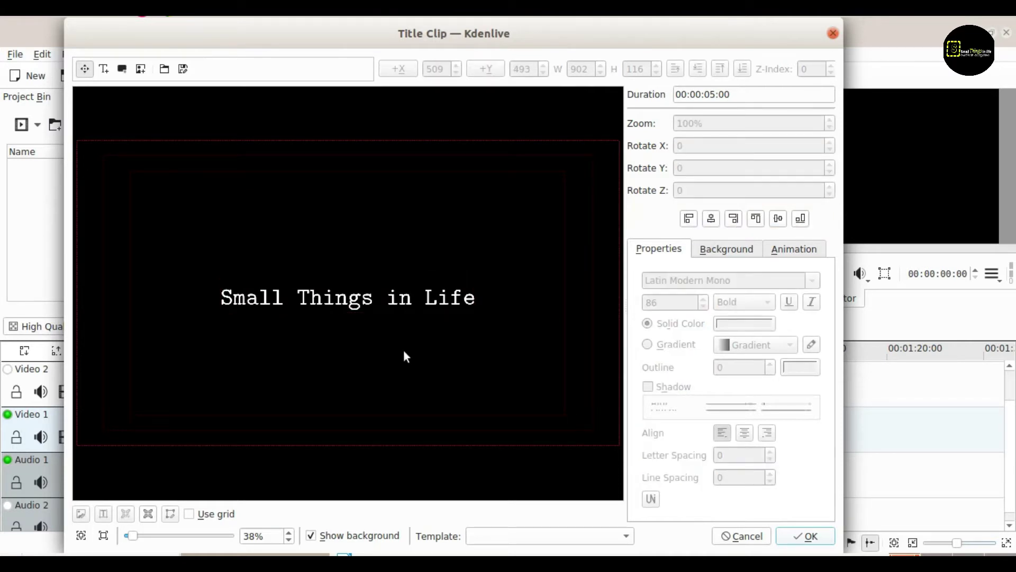
{"action": "left_click", "coordinate": [819, 538]}
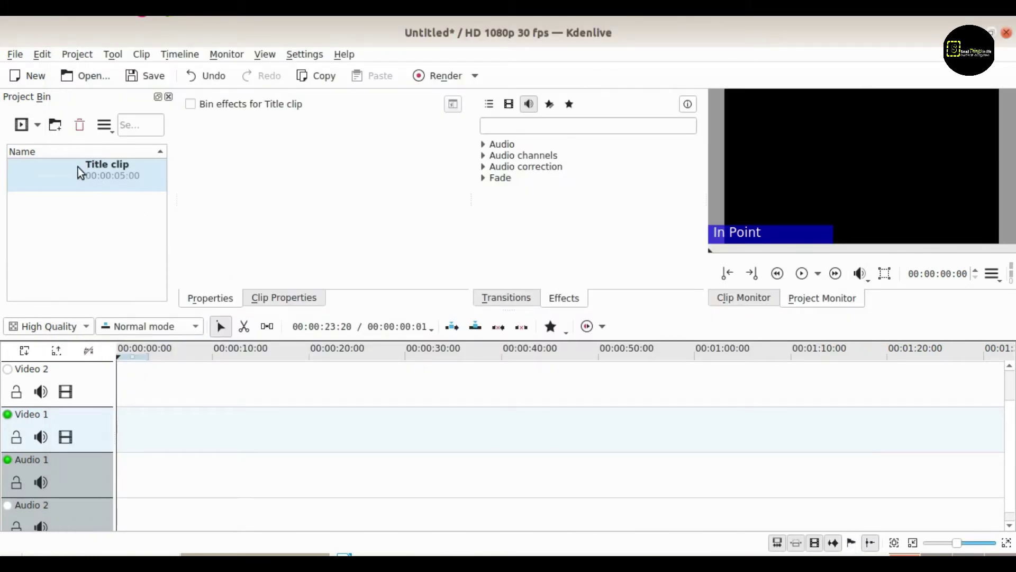
Place the title clip at the start of the Video 1 track and play it back
{"action": "left_click_drag", "start_coordinate": [75, 167], "coordinate": [119, 423]}
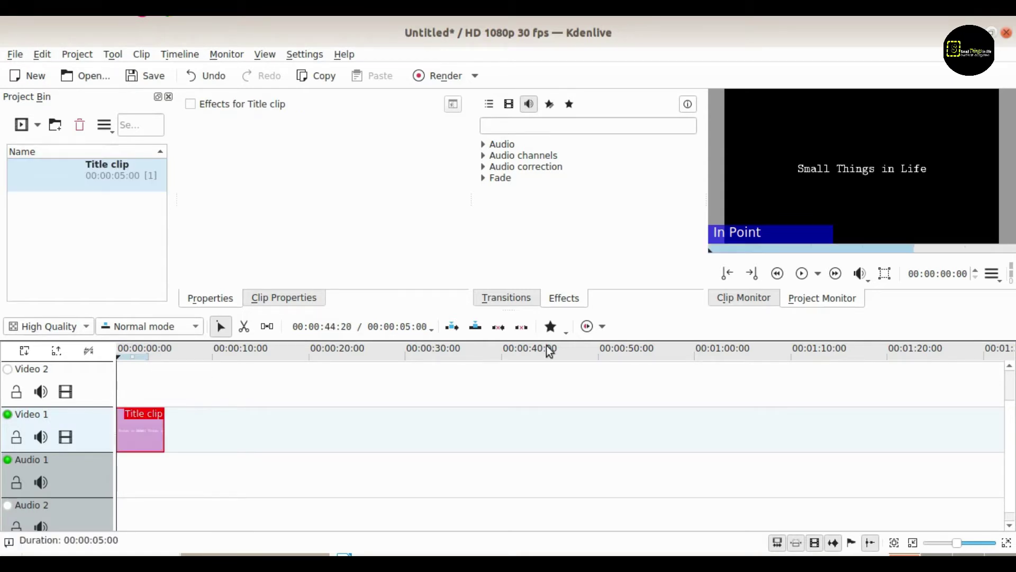
{"action": "left_click", "coordinate": [800, 274]}
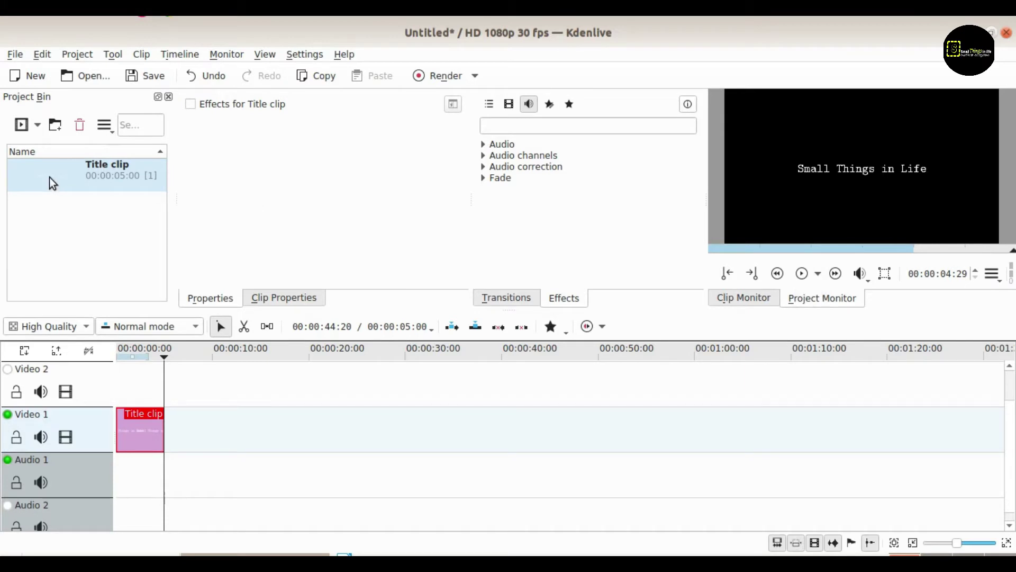
Add a light orange color clip to the project bin, keeping the default name and five-second duration
{"action": "left_click", "coordinate": [37, 126]}
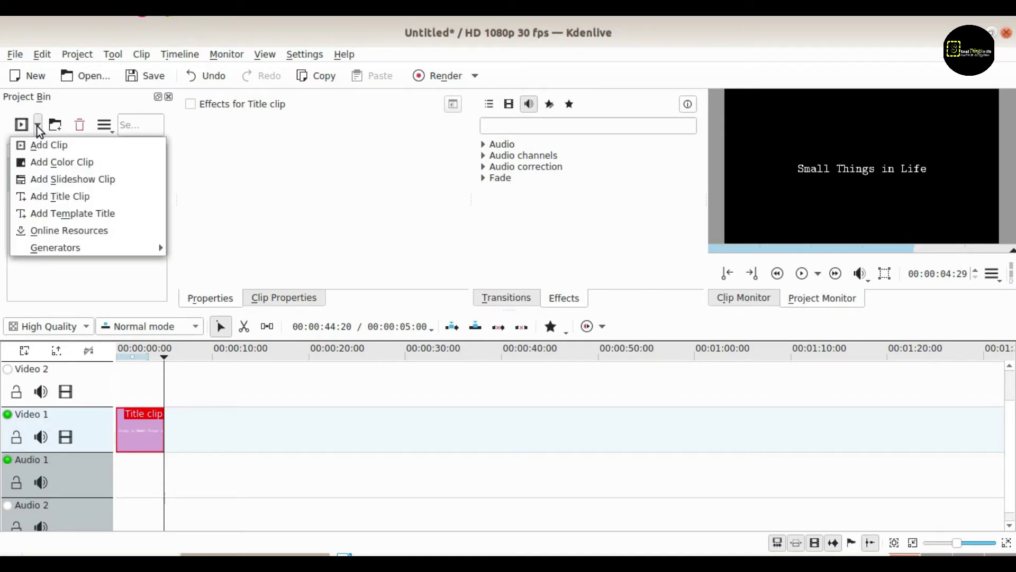
{"action": "left_click", "coordinate": [50, 162]}
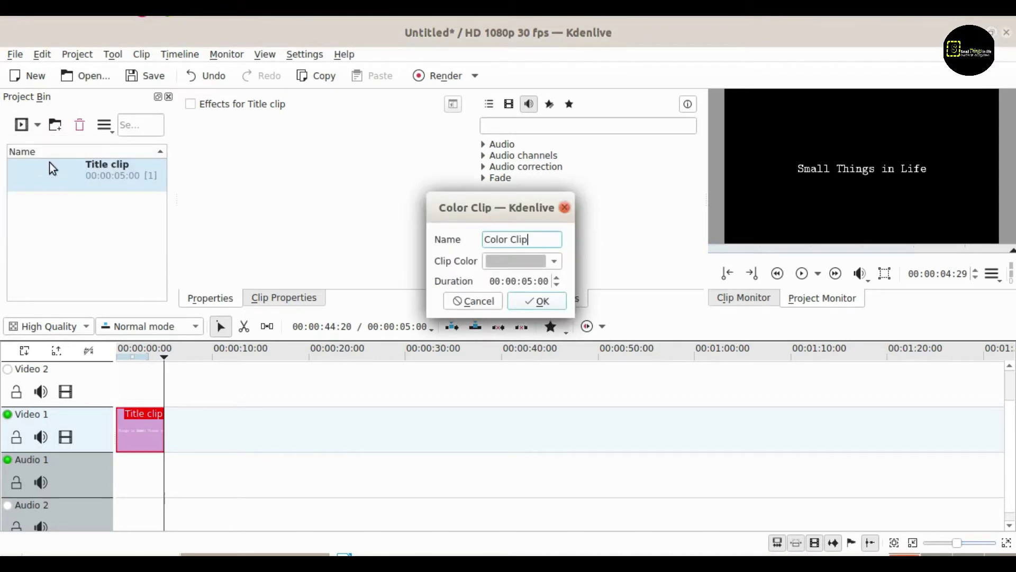
{"action": "left_click", "coordinate": [554, 260]}
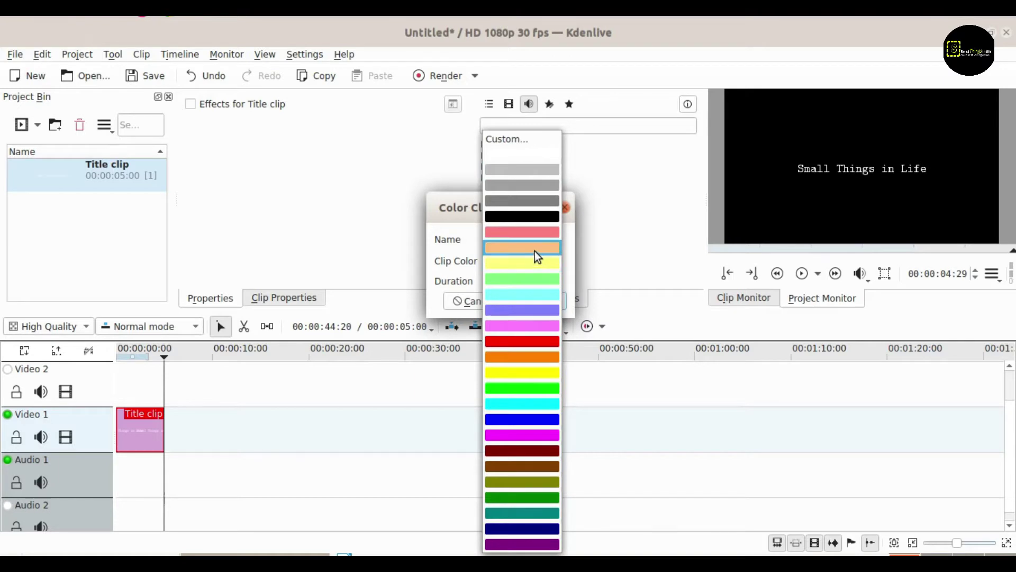
{"action": "left_click", "coordinate": [533, 250]}
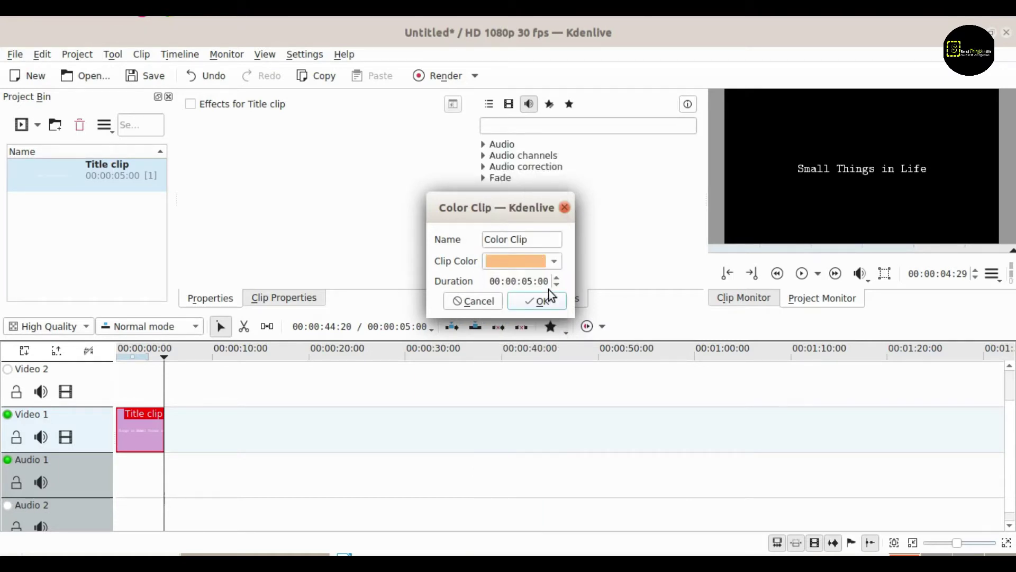
{"action": "left_click", "coordinate": [542, 302]}
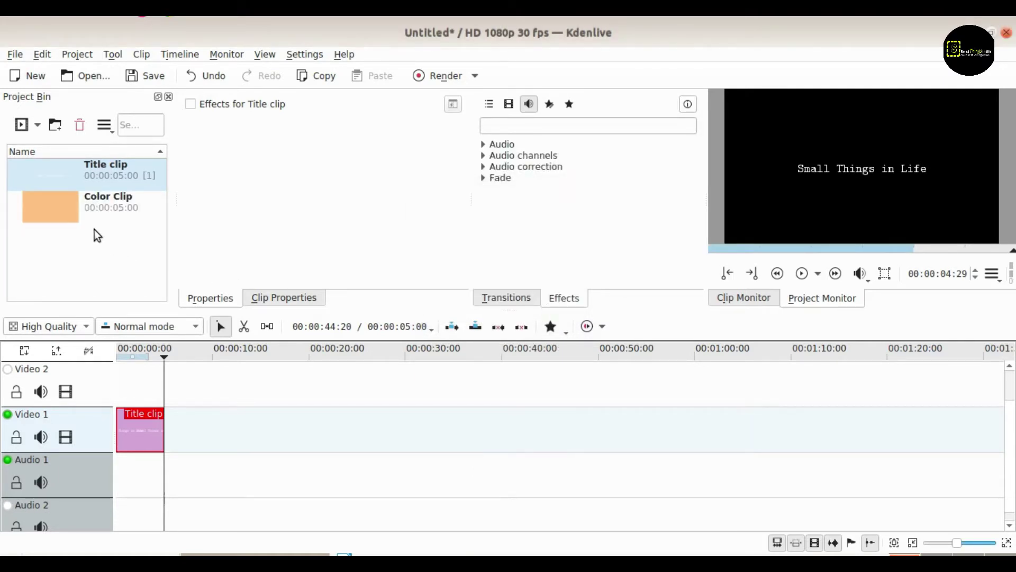
Place the color clip at the start of the Video 2 track, above the title clip, and preview the result
{"action": "left_click_drag", "start_coordinate": [80, 202], "coordinate": [149, 379]}
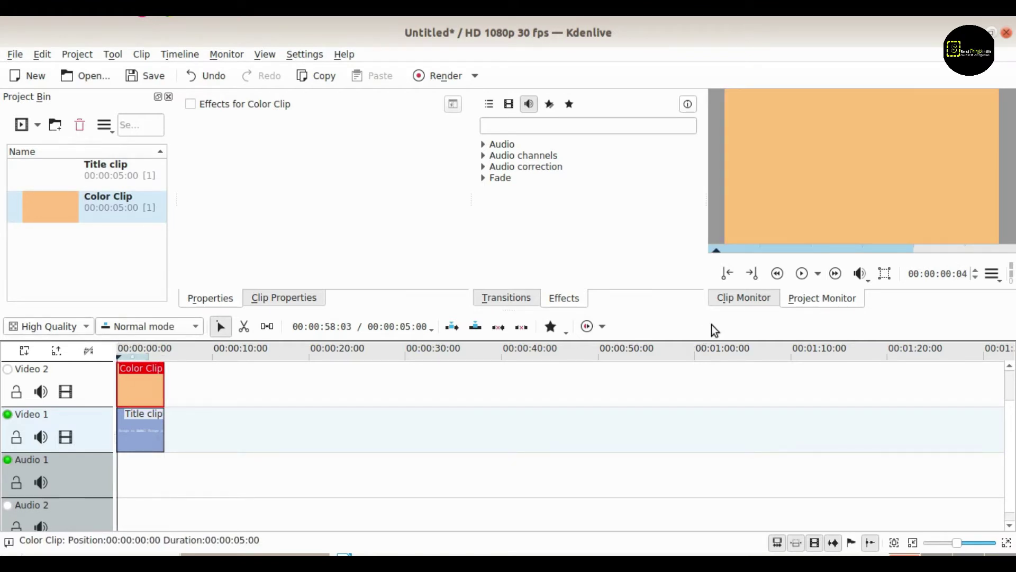
{"action": "left_click", "coordinate": [802, 273]}
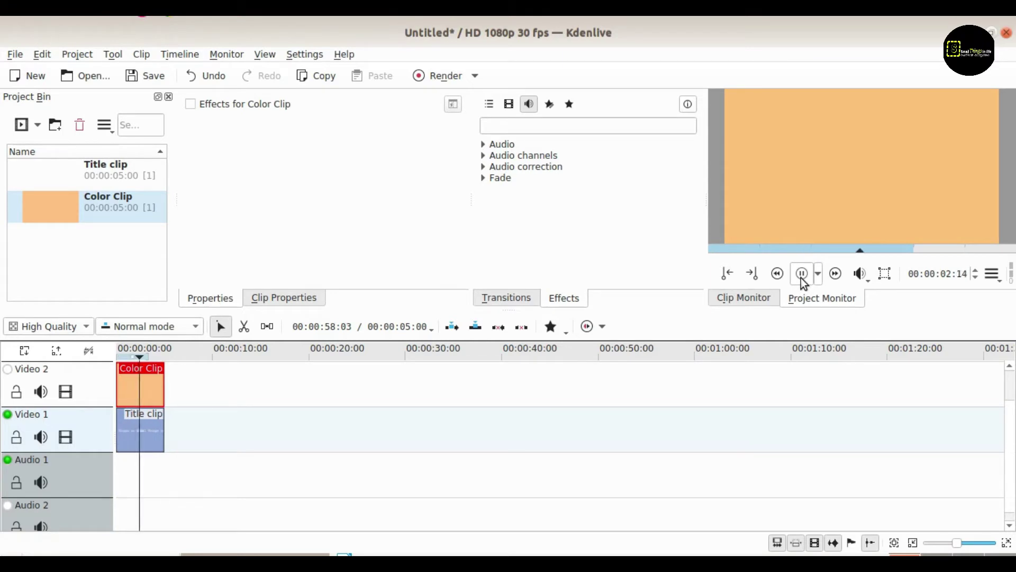
{"action": "left_click", "coordinate": [801, 277]}
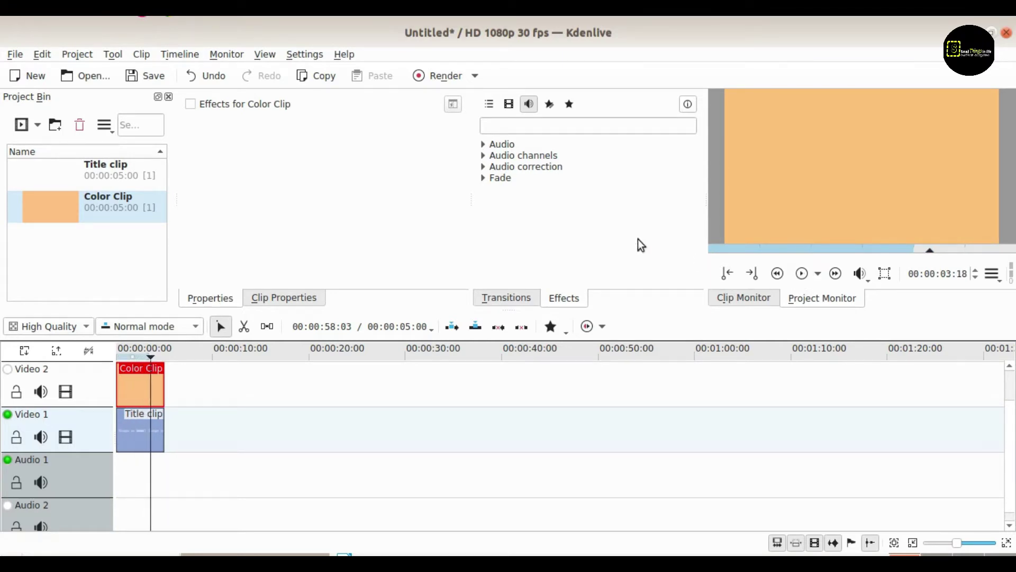
Find the Transform video effect by searching for "tran" and apply it to the color clip on Video 2
{"action": "left_click", "coordinate": [497, 298]}
{"action": "left_click", "coordinate": [564, 300]}
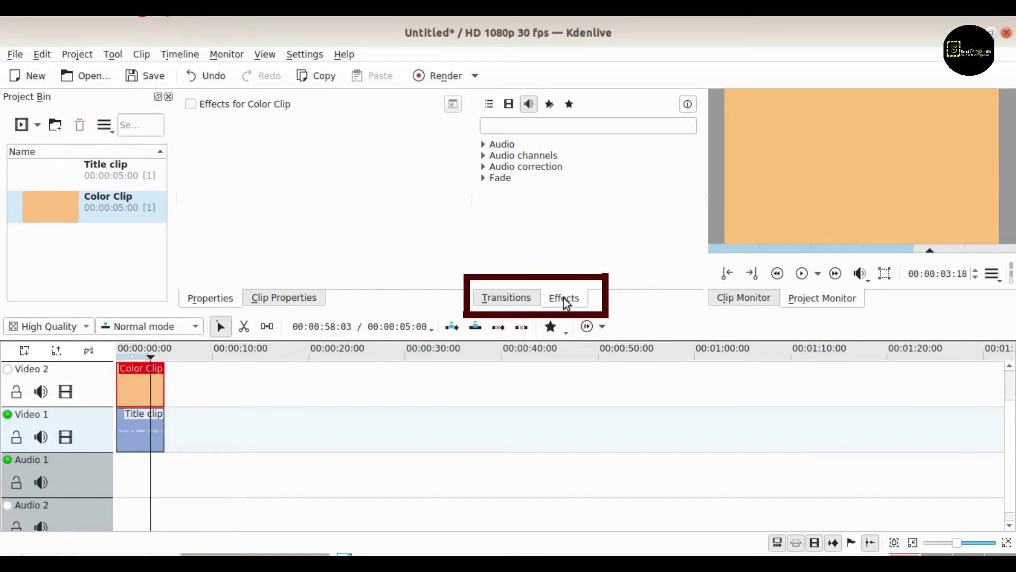
{"action": "left_click", "coordinate": [509, 104]}
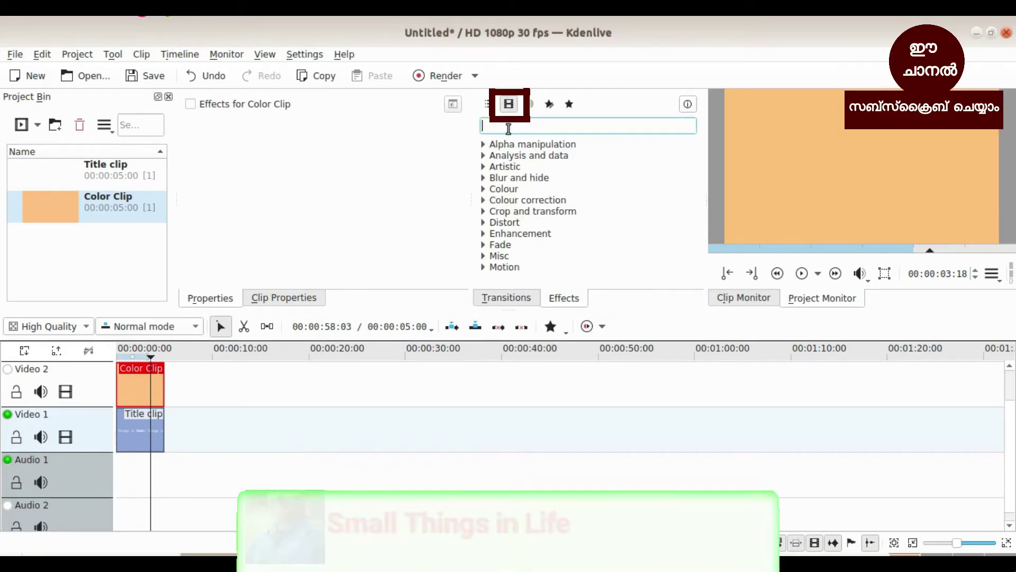
{"action": "type", "text": "tra"}
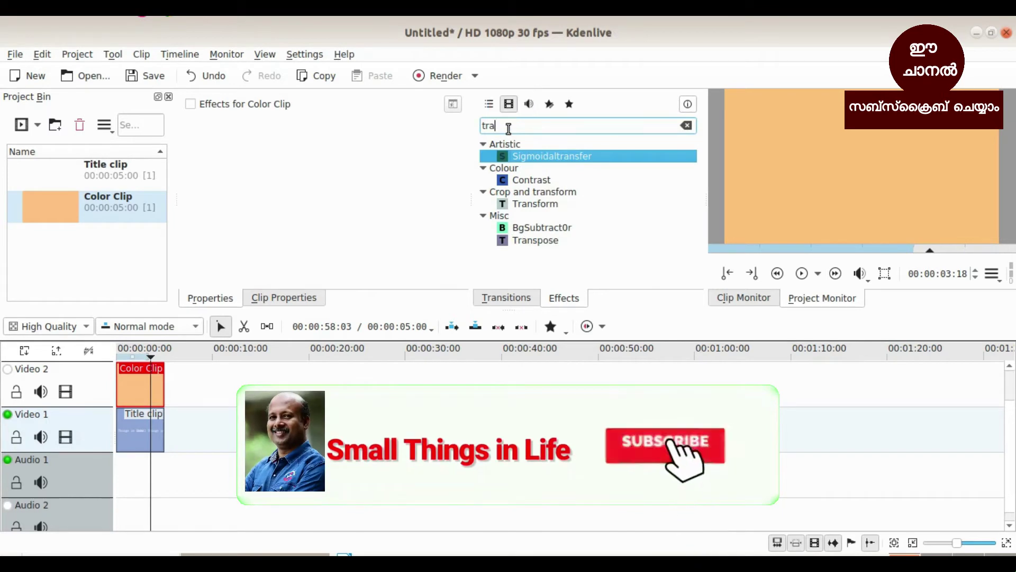
{"action": "left_click", "coordinate": [517, 203]}
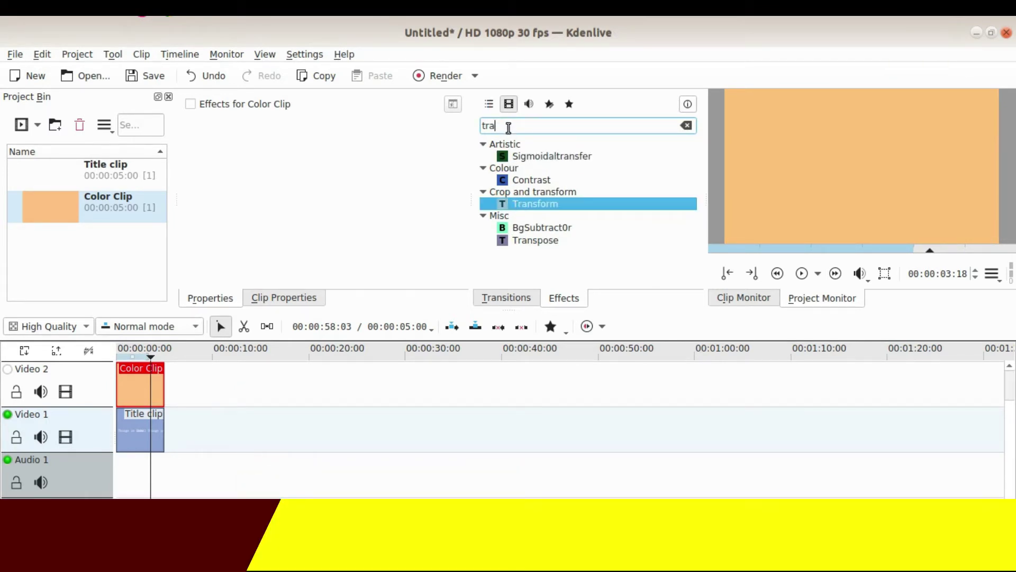
{"action": "type", "text": "n"}
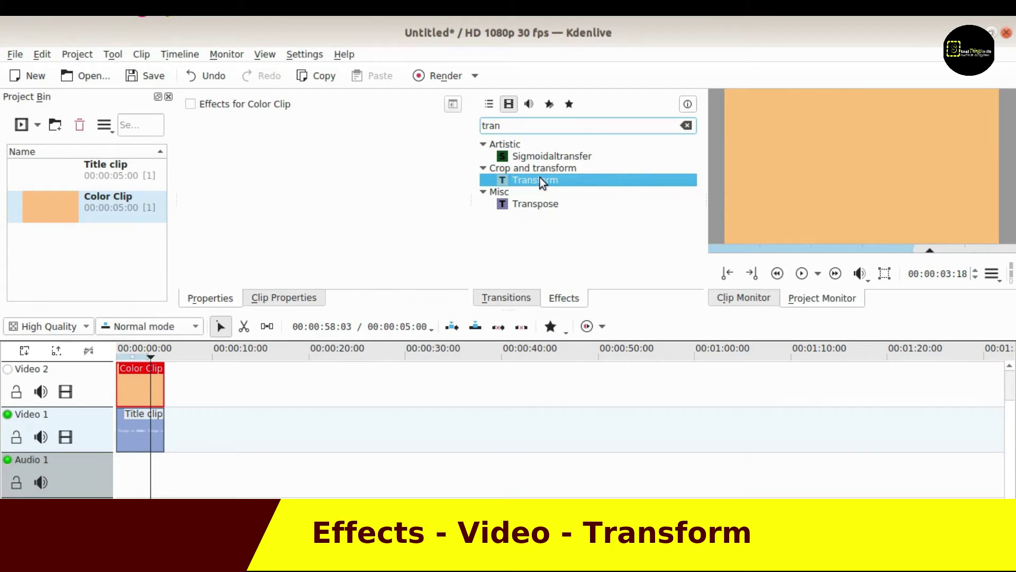
{"action": "left_click_drag", "start_coordinate": [539, 180], "coordinate": [141, 383]}
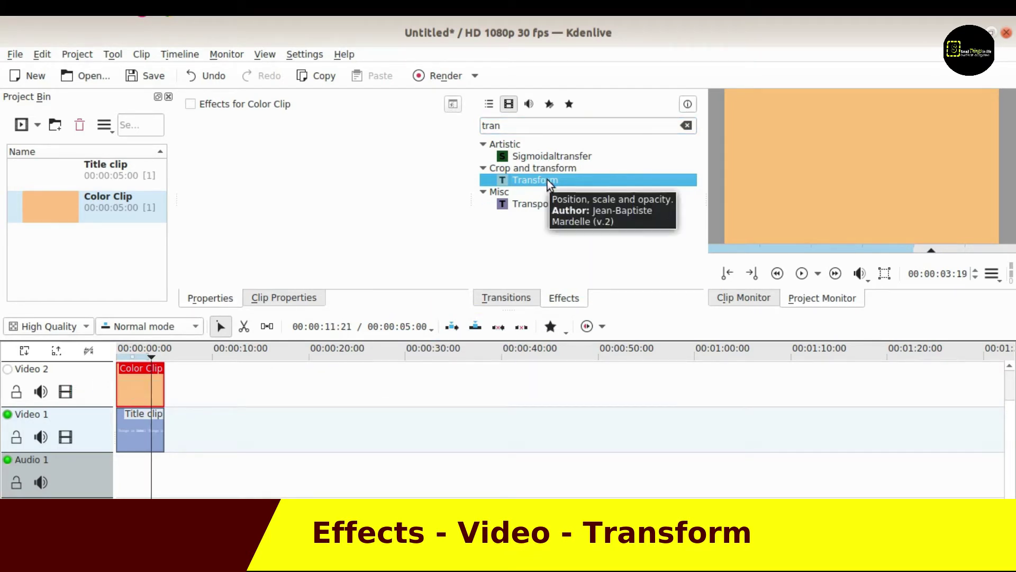
{"action": "left_click_drag", "start_coordinate": [547, 179], "coordinate": [137, 382]}
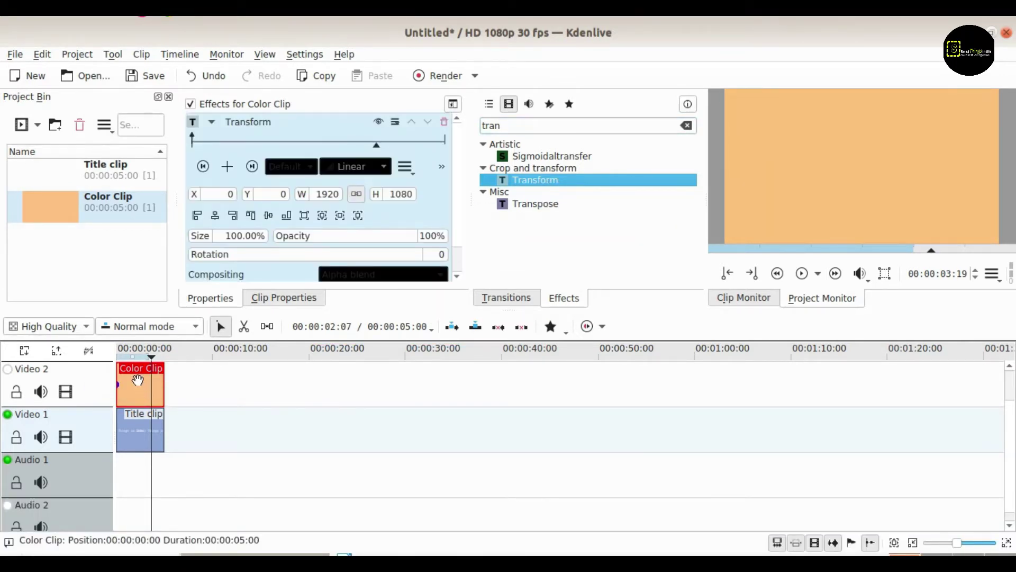
Shrink the color clip in the monitor to about 392 × 221 and move it over the title's first word, at about X 461, Y 453
{"action": "left_click", "coordinate": [884, 277]}
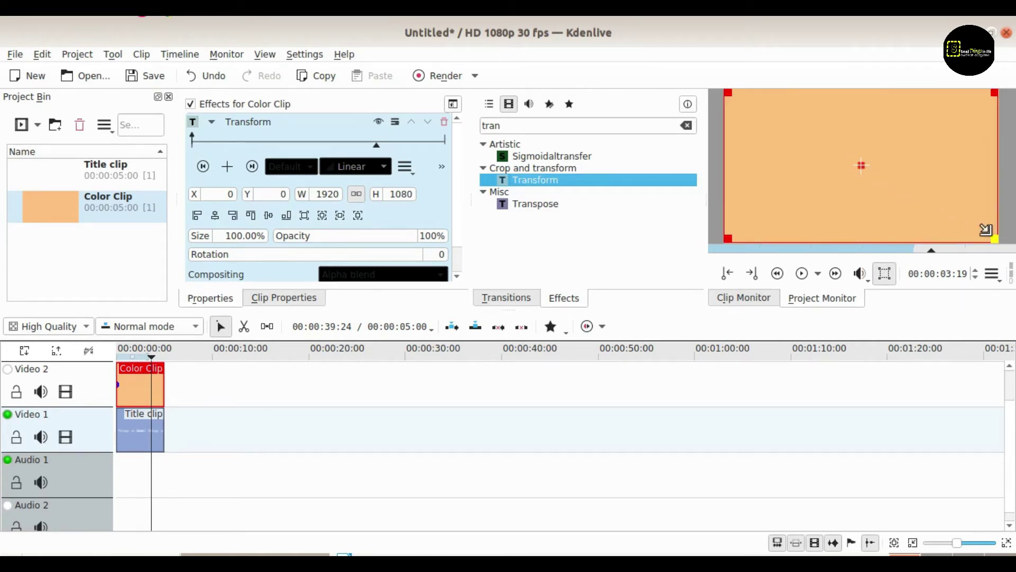
{"action": "left_click_drag", "start_coordinate": [985, 229], "coordinate": [805, 112]}
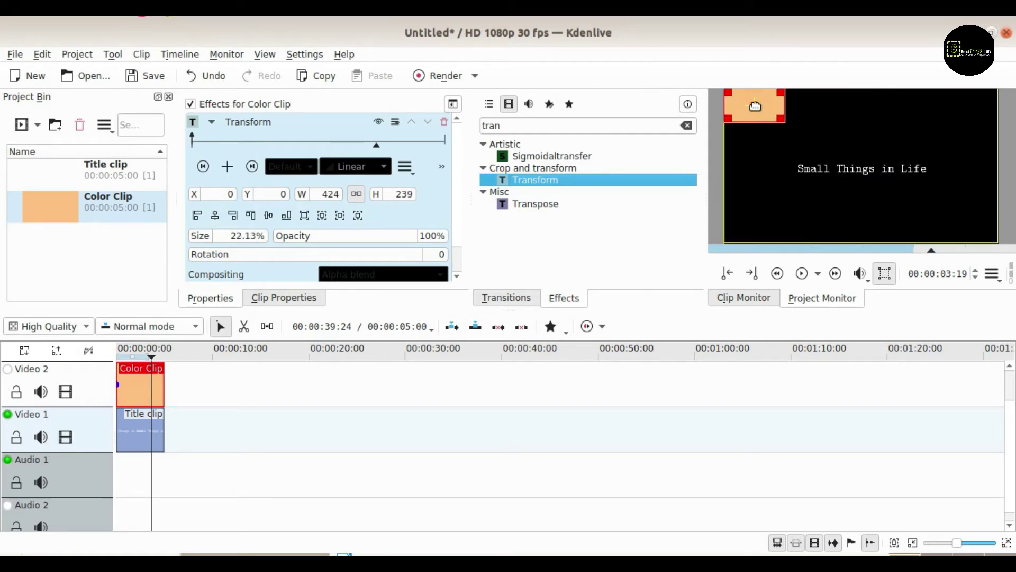
{"action": "left_click_drag", "start_coordinate": [755, 106], "coordinate": [820, 168]}
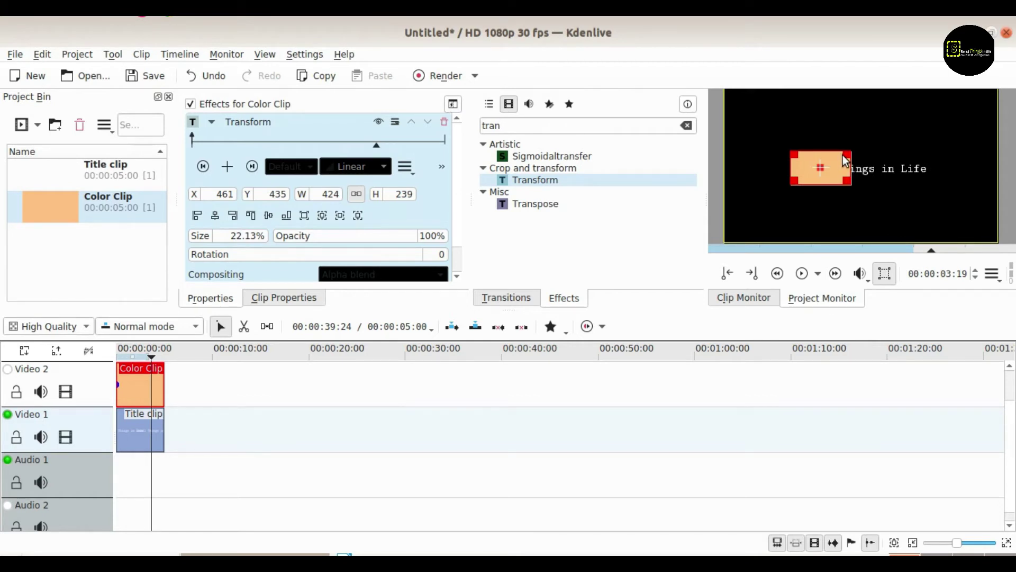
{"action": "left_click_drag", "start_coordinate": [839, 157], "coordinate": [836, 159]}
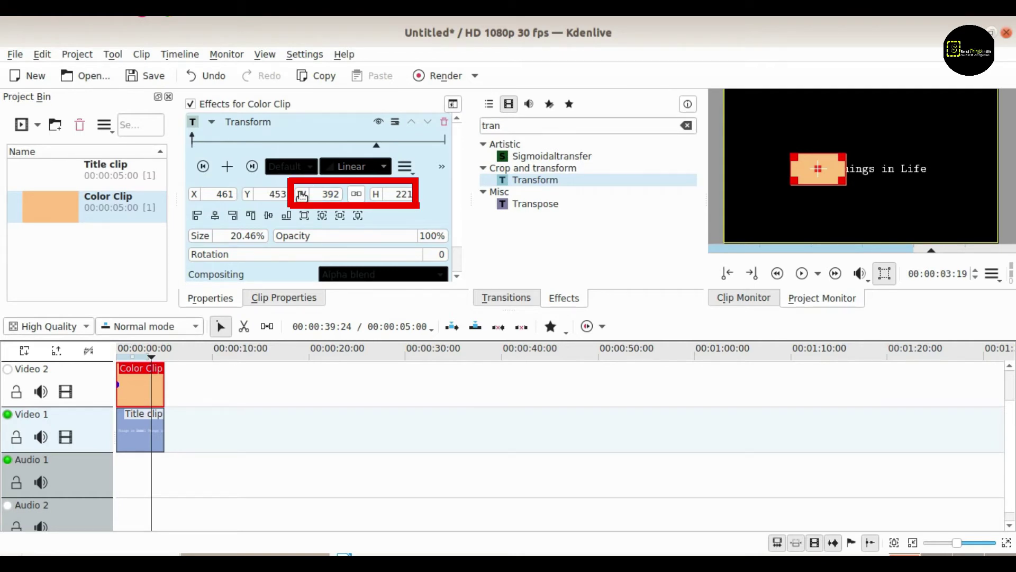
Stretch the color clip into a bar over the title with width 980, Distort enabled and height 154
{"action": "left_click_drag", "start_coordinate": [301, 197], "coordinate": [402, 204]}
{"action": "left_click_drag", "start_coordinate": [424, 208], "coordinate": [745, 211]}
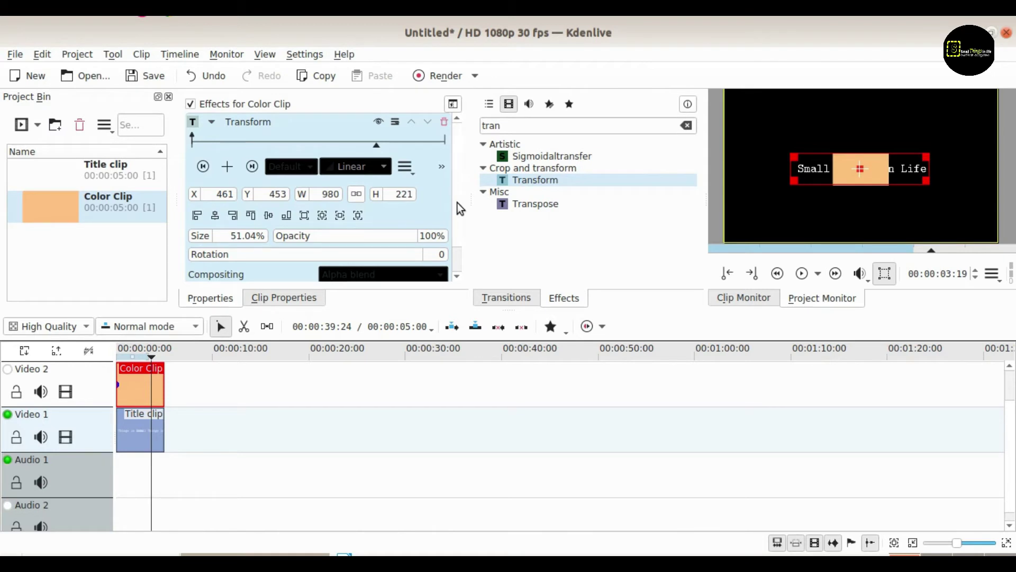
{"action": "left_click_drag", "start_coordinate": [457, 203], "coordinate": [451, 234]}
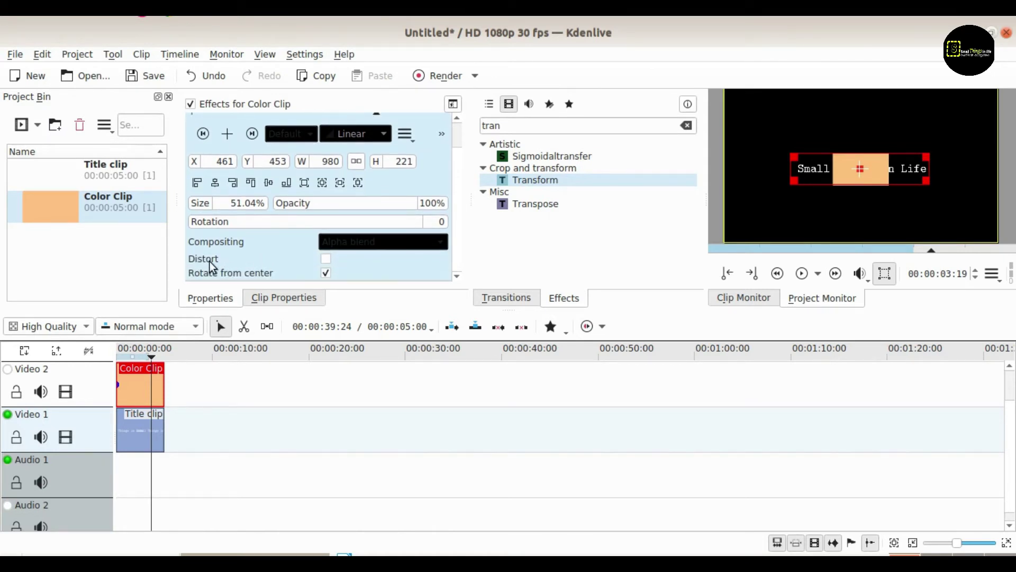
{"action": "left_click", "coordinate": [326, 259]}
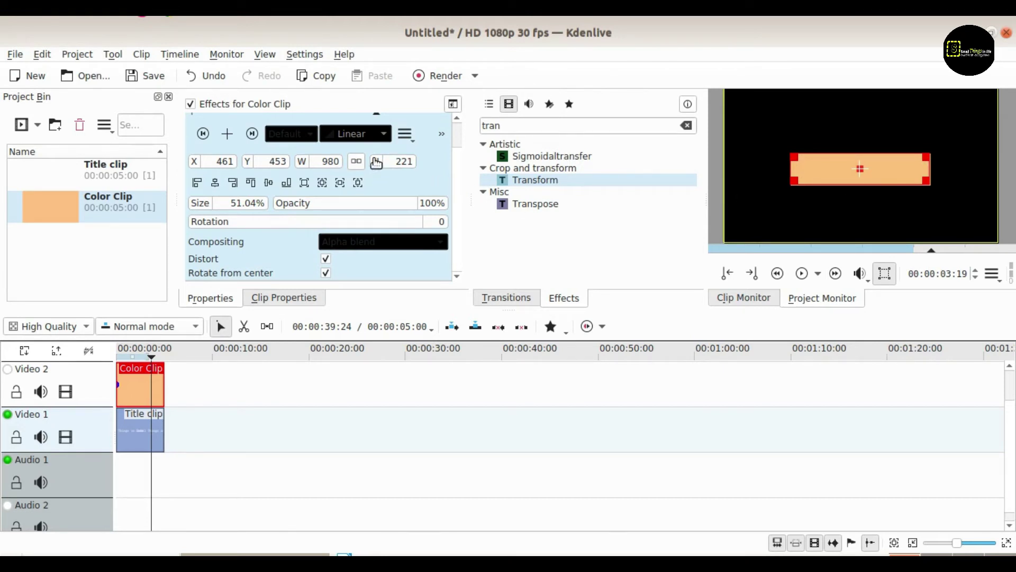
{"action": "left_click_drag", "start_coordinate": [378, 166], "coordinate": [344, 167]}
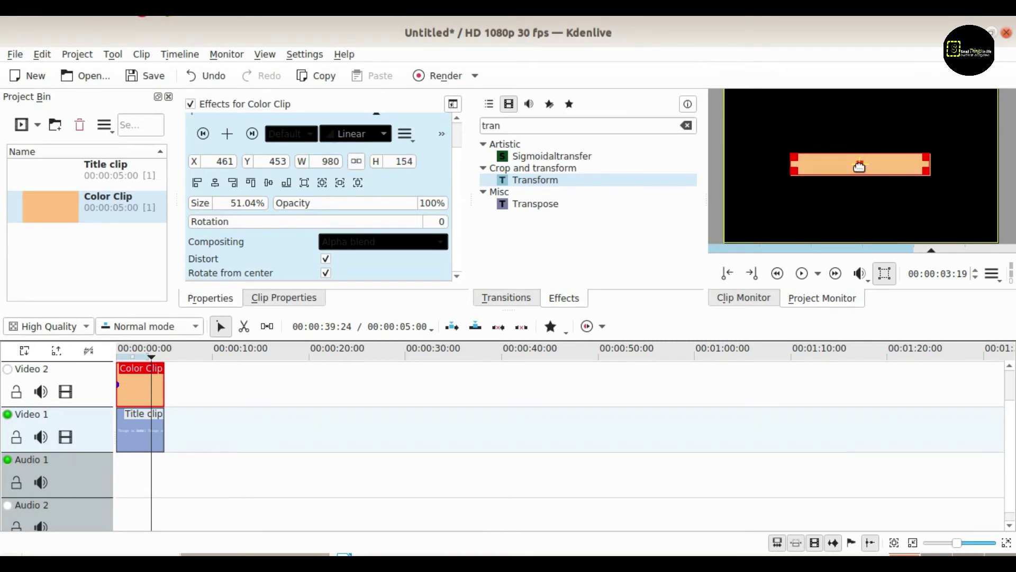
Center the bar over the title text at X 466, Y 483, lowering opacity to 55% while aligning and restoring it to 100%
{"action": "left_click_drag", "start_coordinate": [858, 167], "coordinate": [859, 168]}
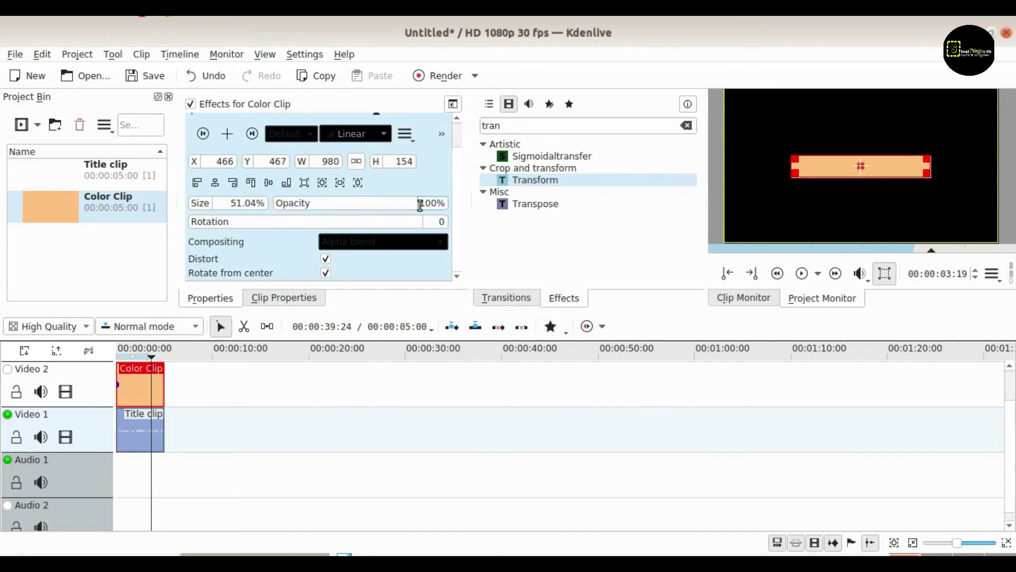
{"action": "left_click_drag", "start_coordinate": [416, 207], "coordinate": [354, 203]}
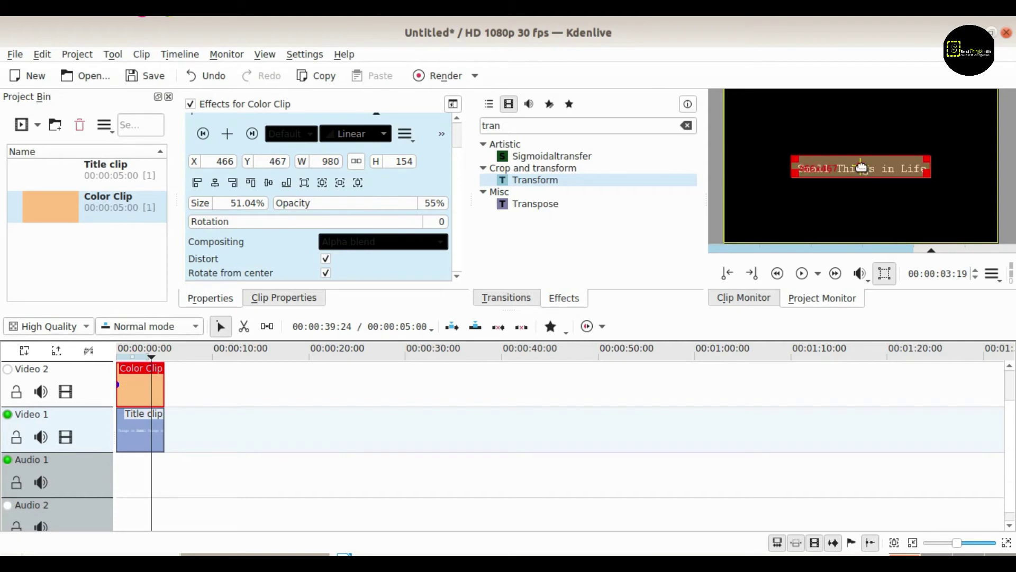
{"action": "left_click_drag", "start_coordinate": [861, 167], "coordinate": [861, 169]}
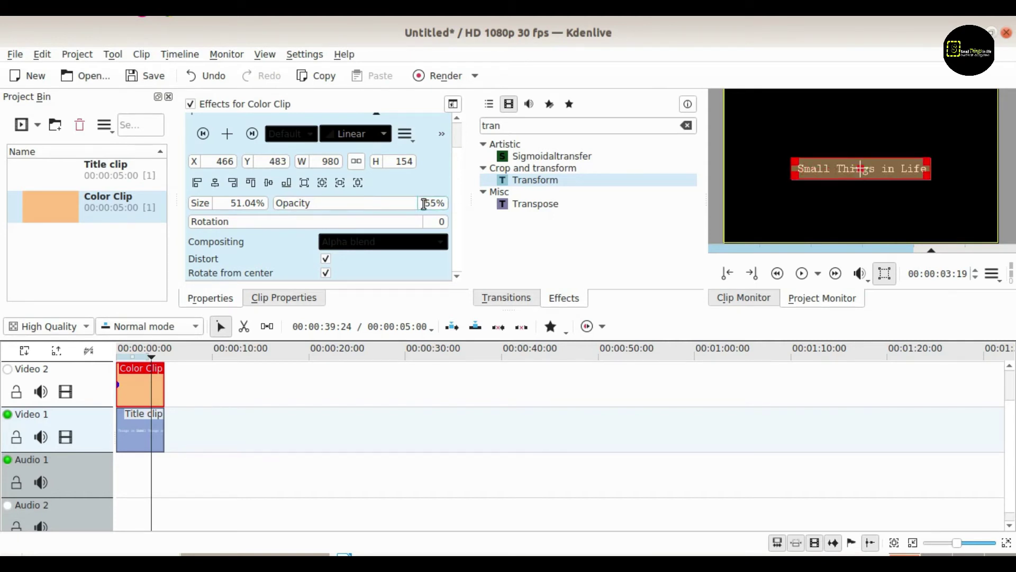
{"action": "left_click_drag", "start_coordinate": [356, 204], "coordinate": [426, 211]}
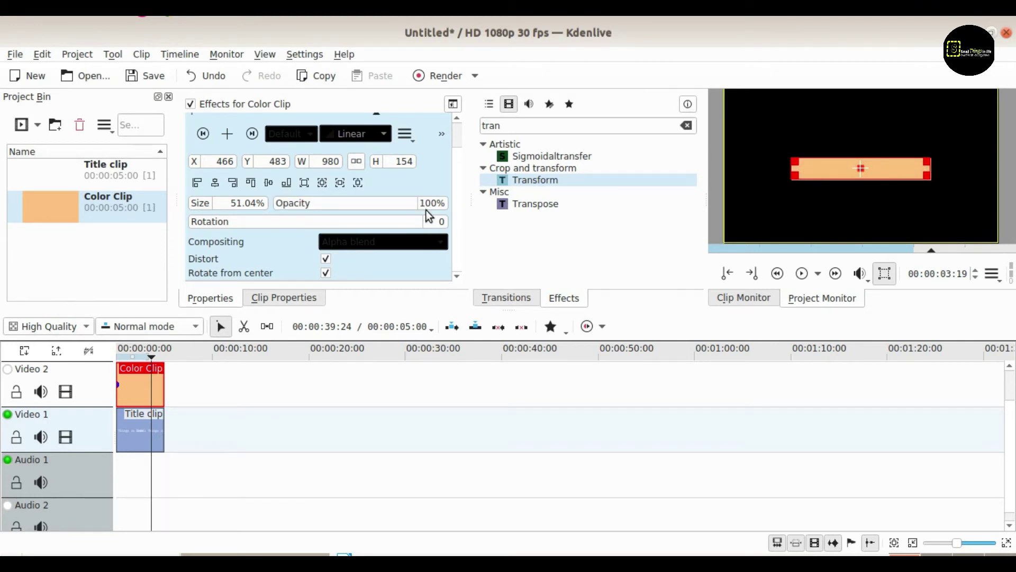
Add a Transform keyframe at 00:00:04:28 that moves the bar past the title's end to X 1439, Y 456, and preview the animation
{"action": "scroll", "coordinate": [423, 209], "scroll_direction": "up", "scroll_amount": 2}
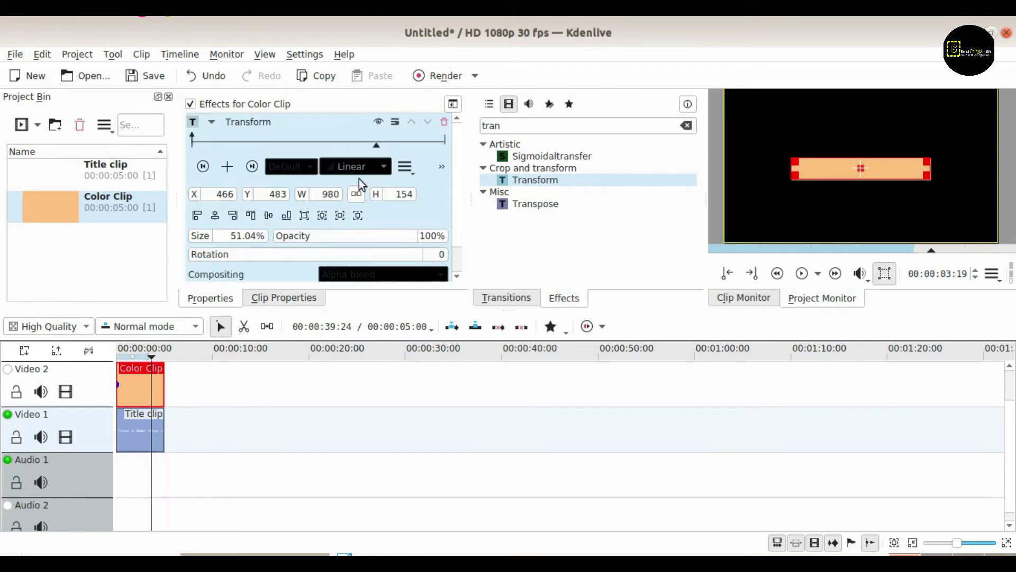
{"action": "left_click", "coordinate": [194, 142]}
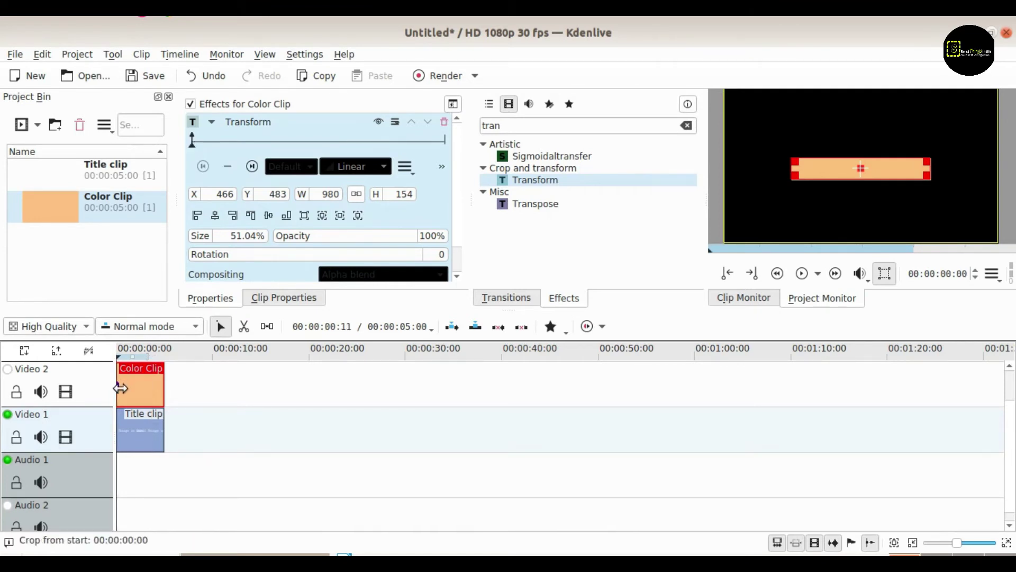
{"action": "left_click", "coordinate": [802, 274]}
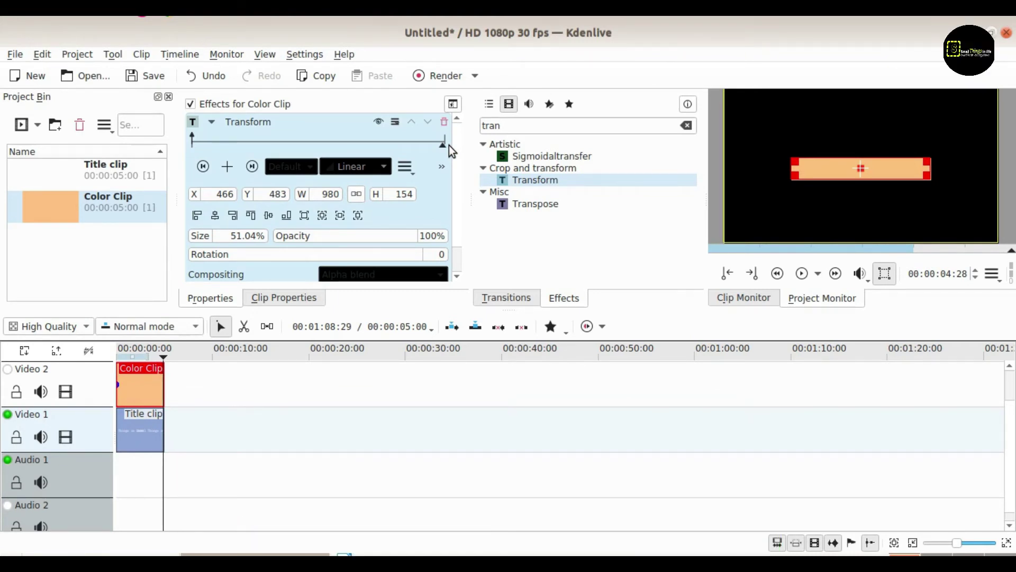
{"action": "left_click", "coordinate": [228, 167]}
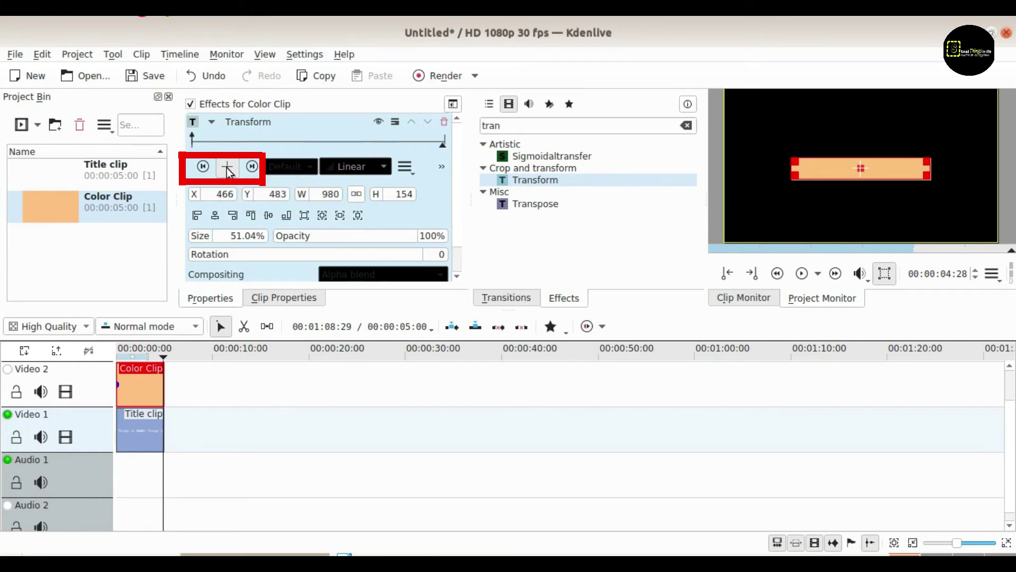
{"action": "left_click_drag", "start_coordinate": [861, 169], "coordinate": [857, 168]}
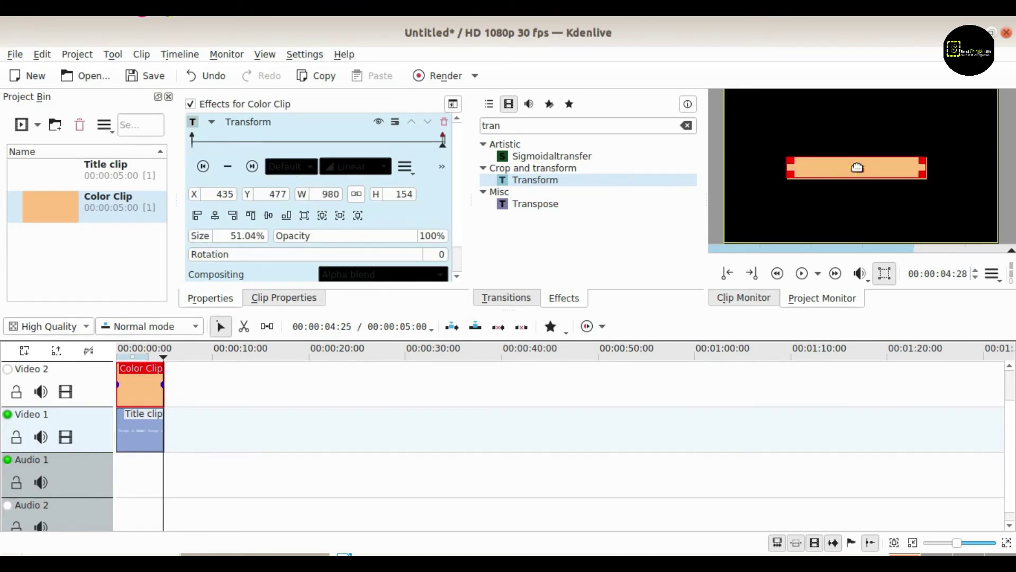
{"action": "left_click_drag", "start_coordinate": [858, 168], "coordinate": [1000, 166]}
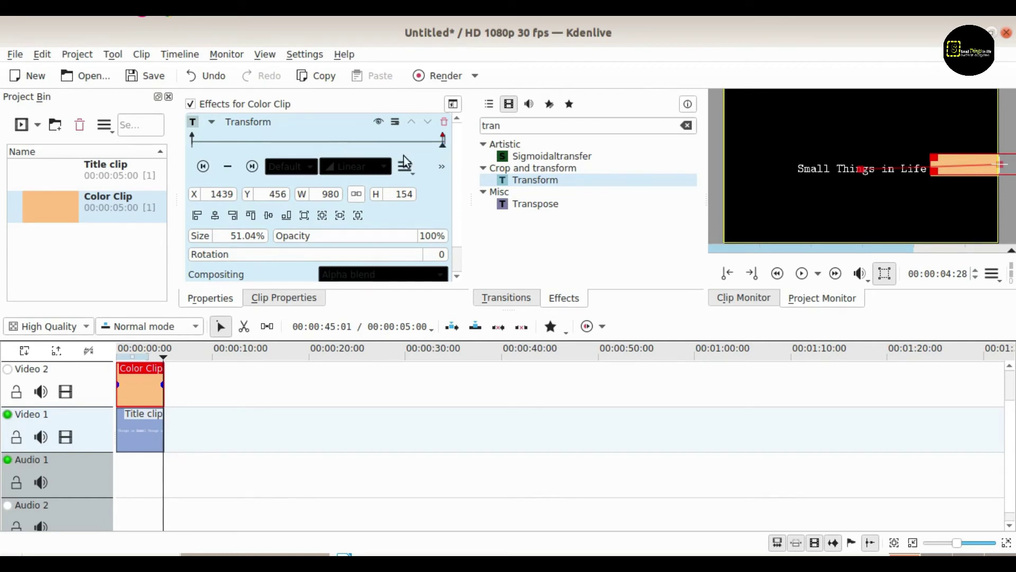
{"action": "key", "text": "Home"}
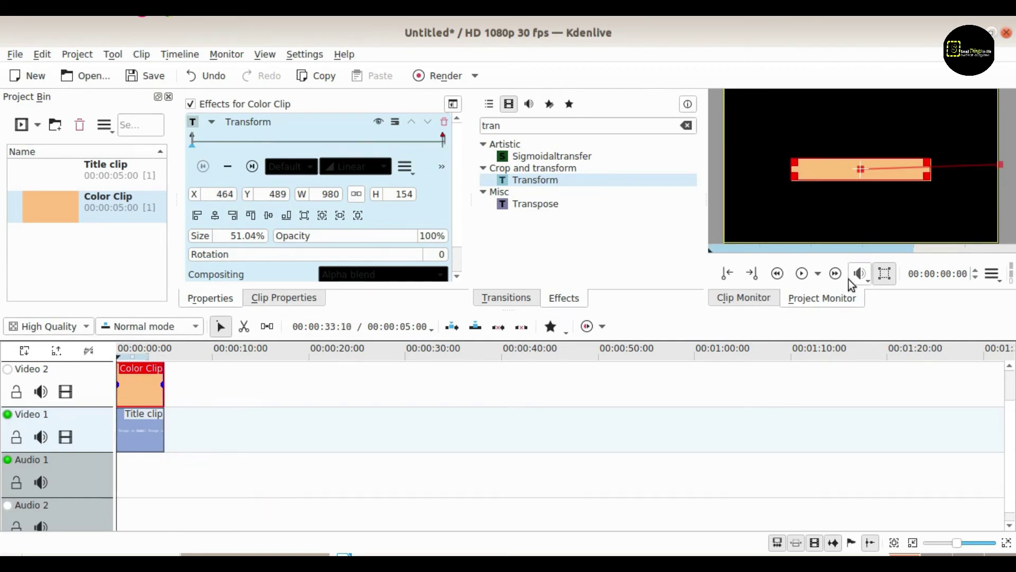
{"action": "left_click", "coordinate": [801, 274]}
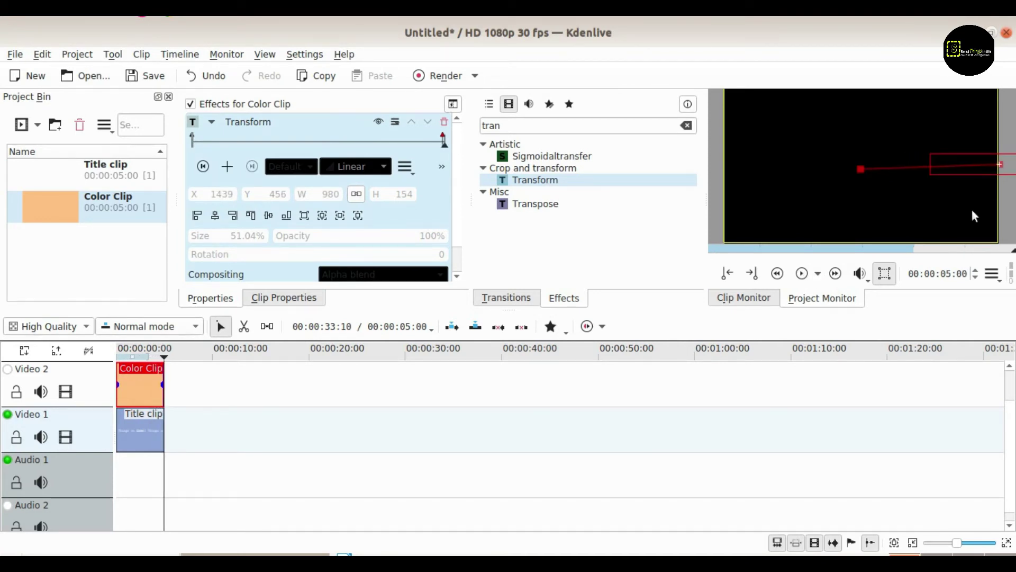
Extend the title clip on Video 1 to about 00:00:07:26 and play the sequence from the start
{"action": "left_click", "coordinate": [164, 430]}
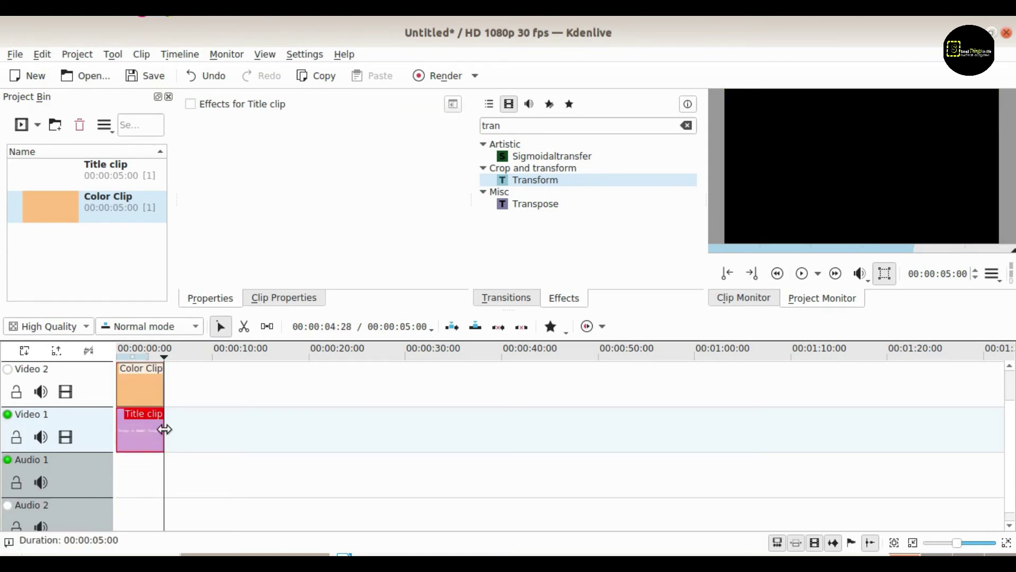
{"action": "left_click_drag", "start_coordinate": [164, 429], "coordinate": [191, 430]}
{"action": "left_click", "coordinate": [122, 354]}
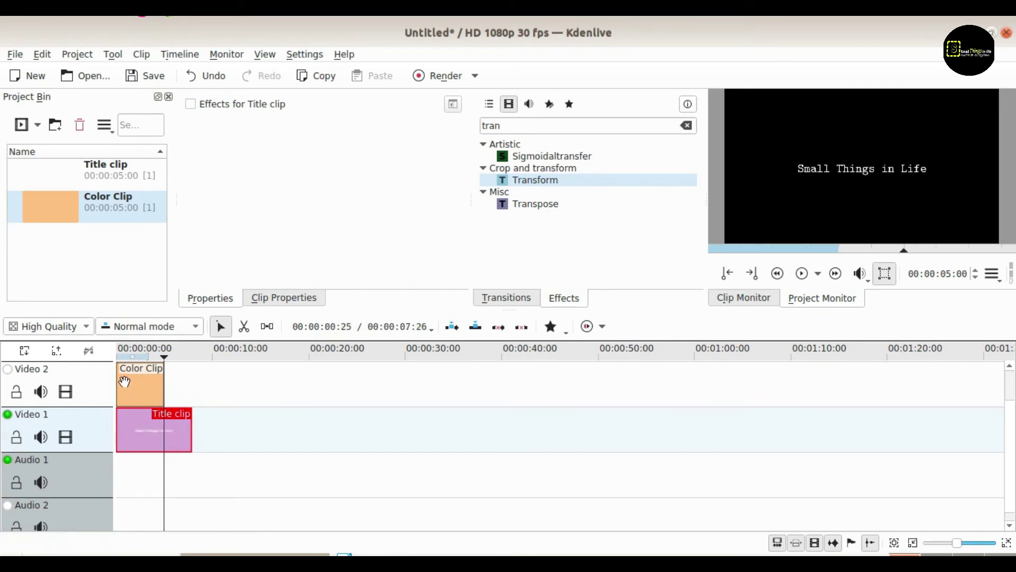
{"action": "key", "text": "Home"}
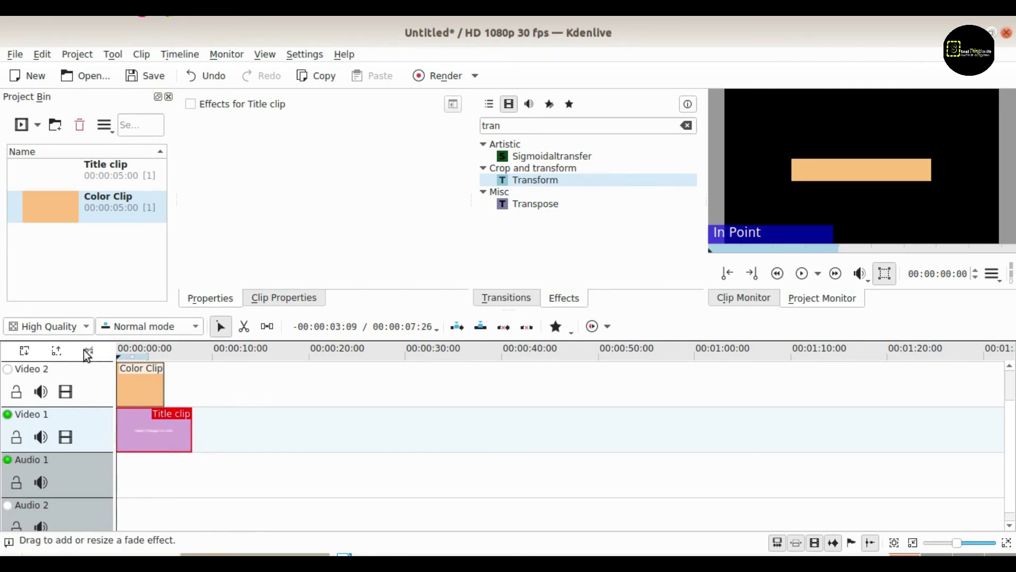
{"action": "left_click", "coordinate": [810, 273]}
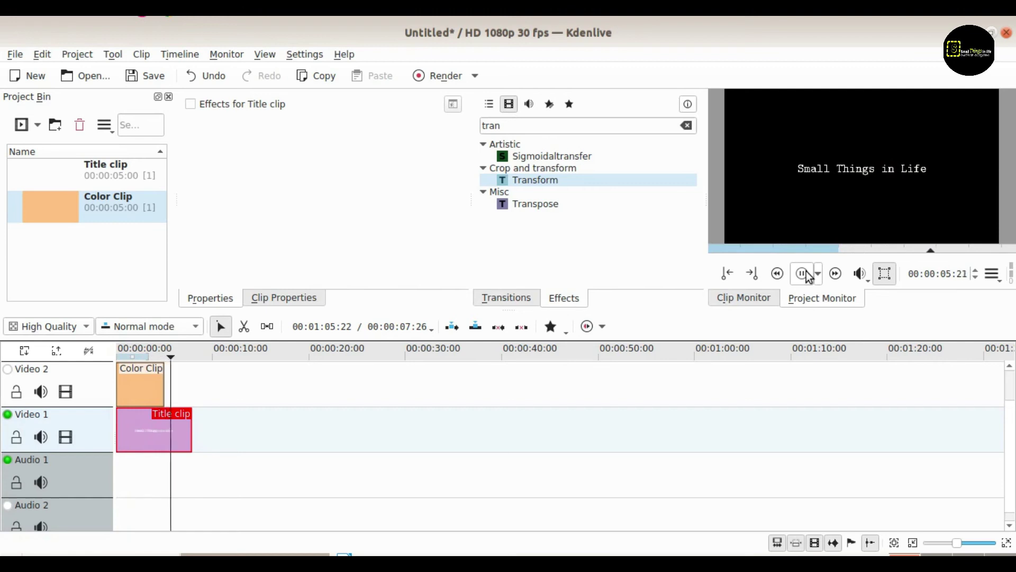
{"action": "left_click", "coordinate": [805, 274]}
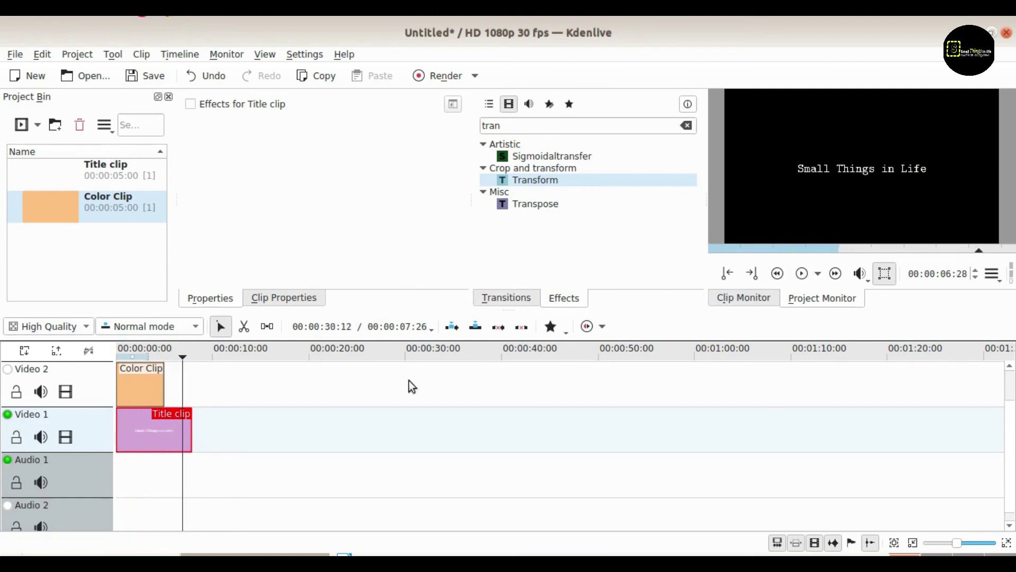
Change the color clip's color to black (#000000) and preview the title reveal without the monitor's edit overlay
{"action": "left_click", "coordinate": [141, 386]}
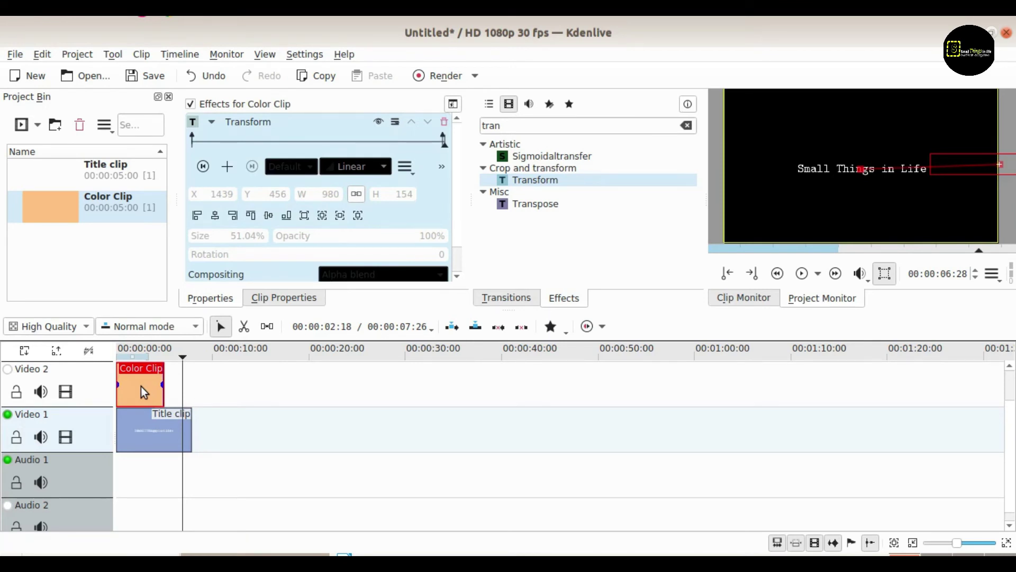
{"action": "left_click", "coordinate": [53, 209]}
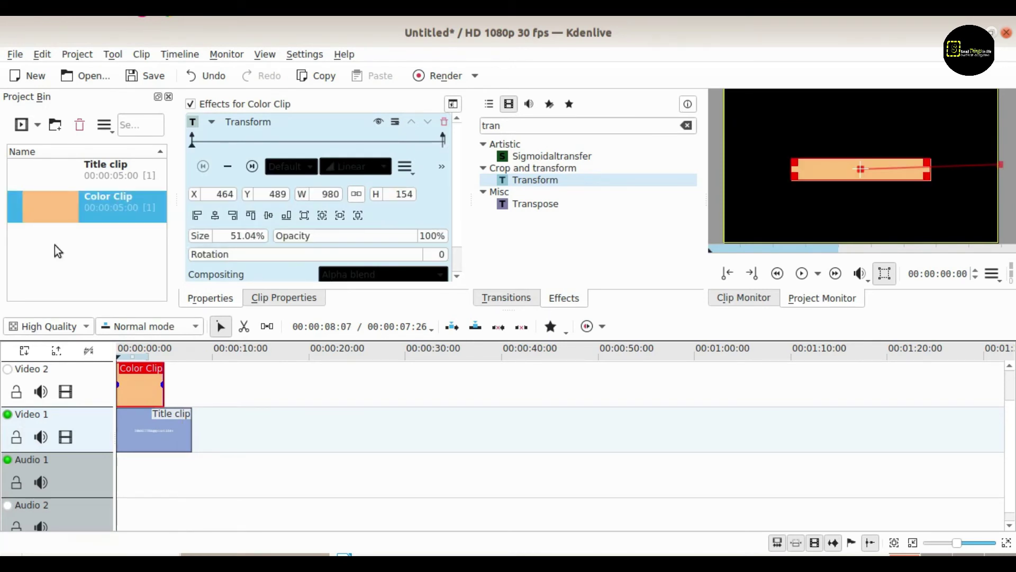
{"action": "right_click", "coordinate": [100, 198]}
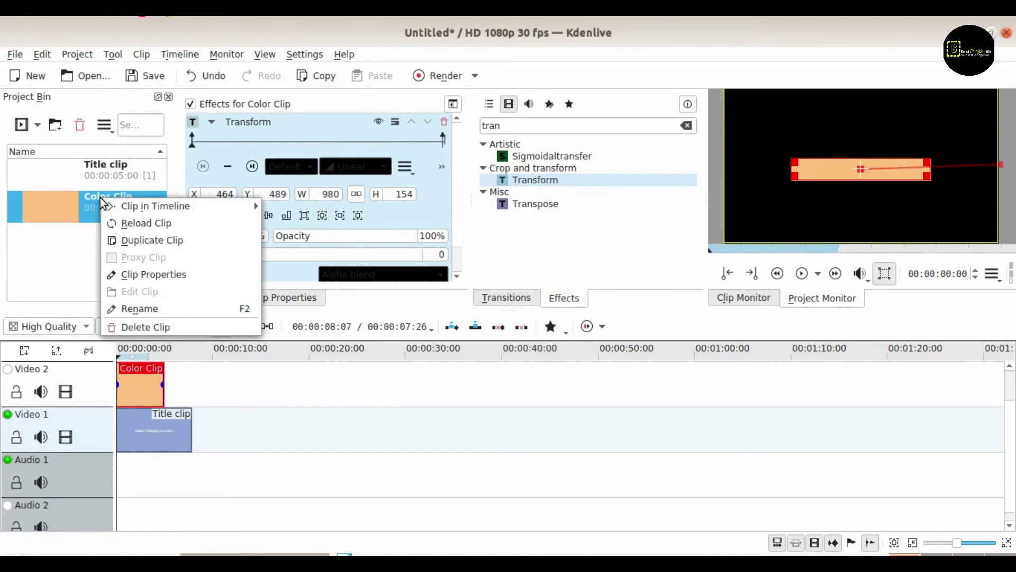
{"action": "left_click", "coordinate": [149, 279]}
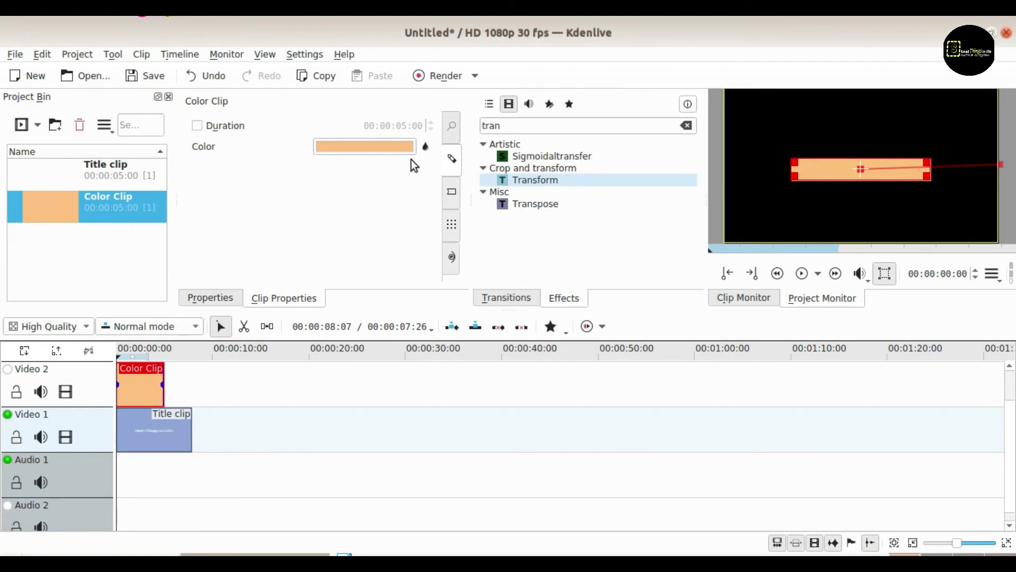
{"action": "left_click", "coordinate": [395, 145]}
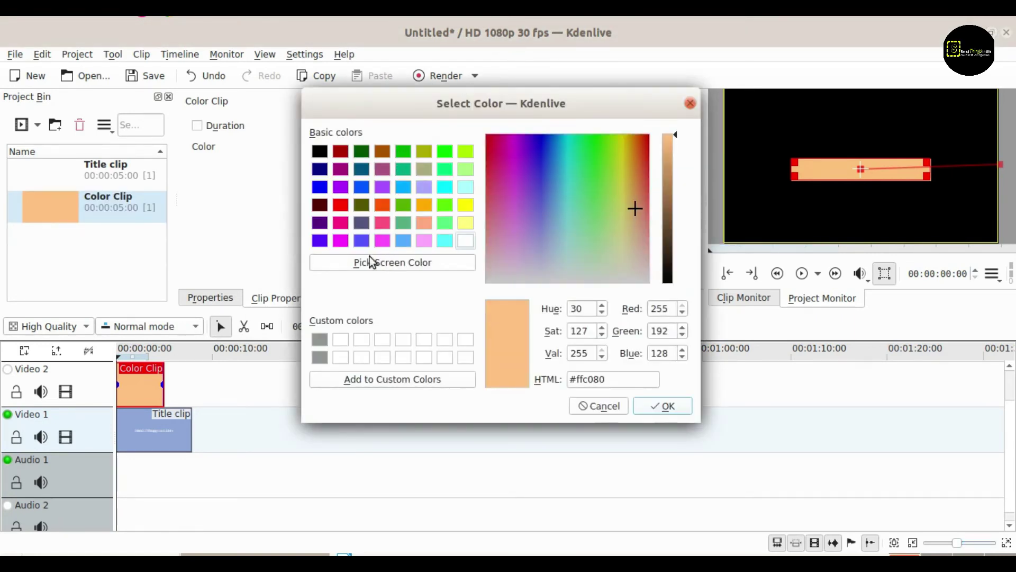
{"action": "left_click", "coordinate": [322, 154]}
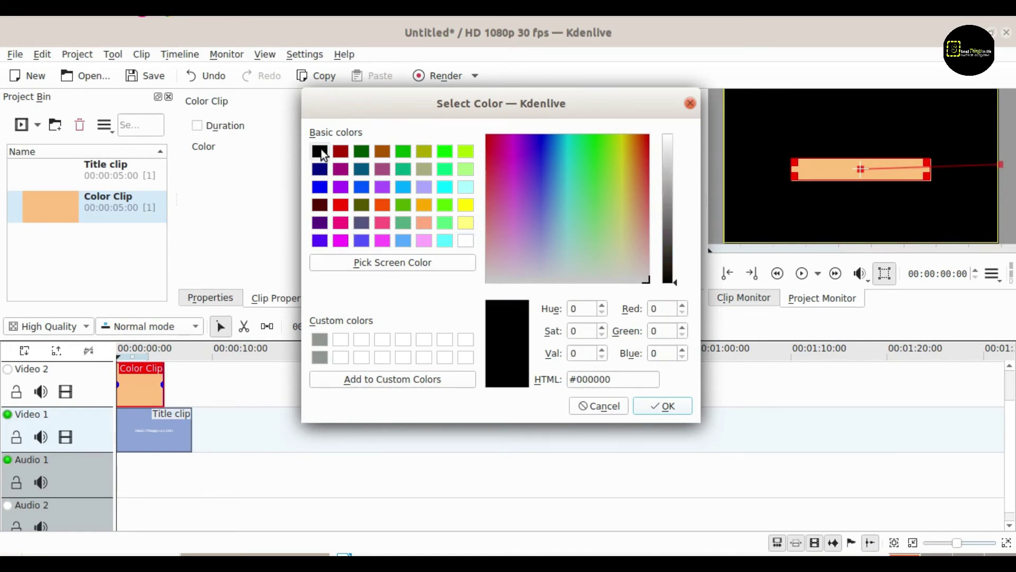
{"action": "left_click", "coordinate": [675, 413]}
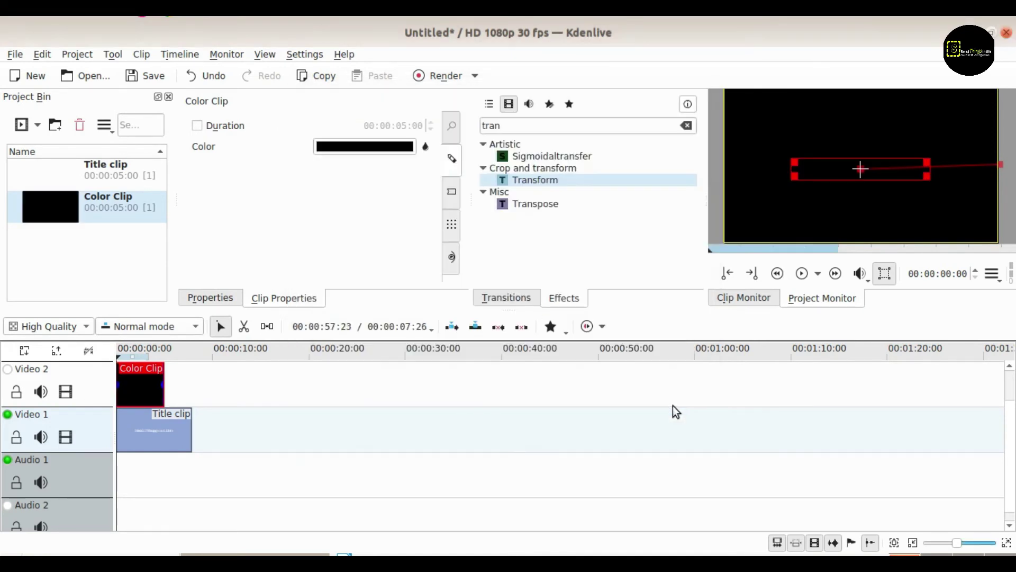
{"action": "left_click", "coordinate": [885, 273]}
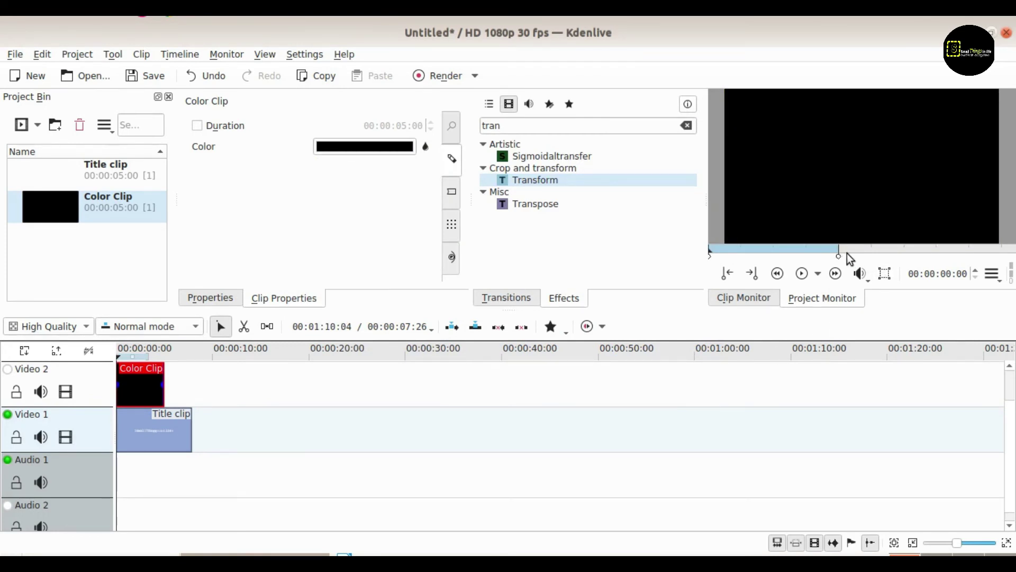
{"action": "left_click", "coordinate": [803, 273]}
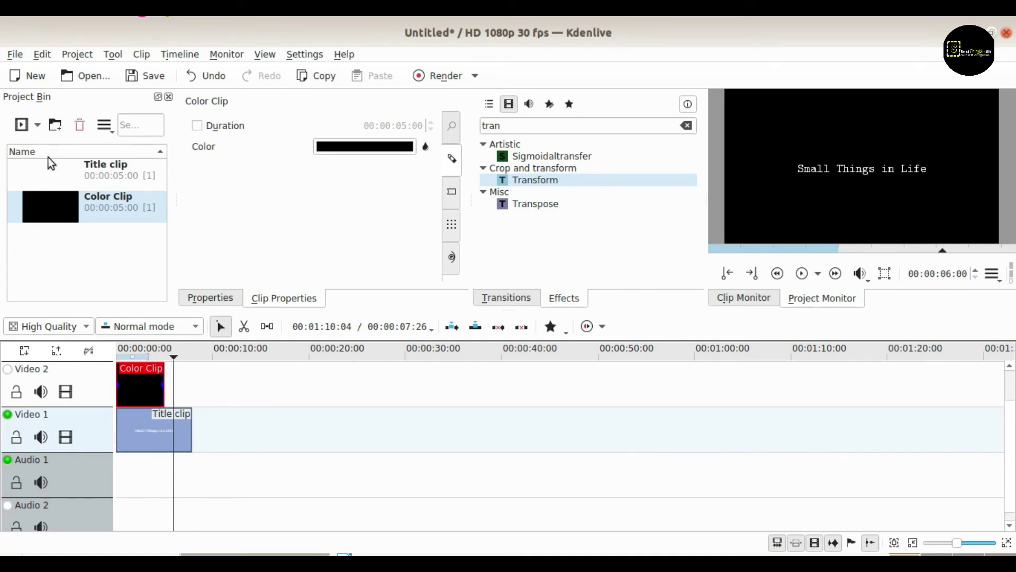
Import the audio file "small 2.ogg" from the Downloads folder into the project bin
{"action": "left_click", "coordinate": [38, 126]}
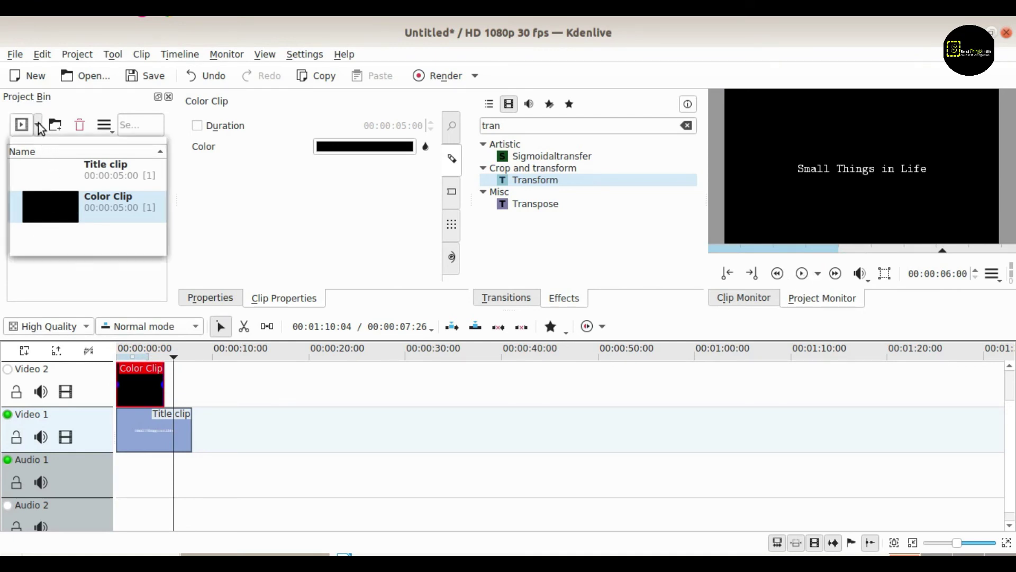
{"action": "left_click", "coordinate": [40, 144]}
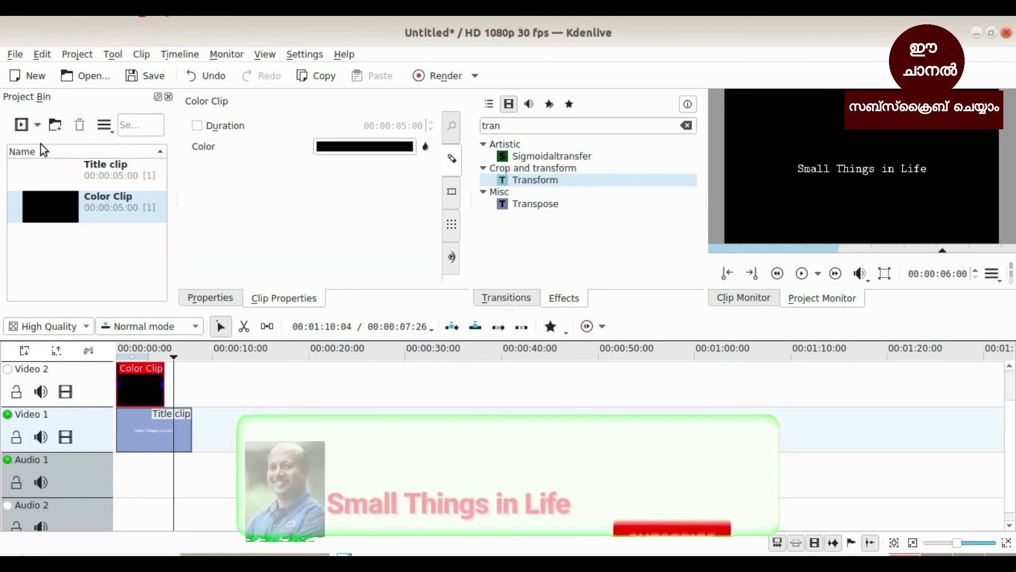
{"action": "left_click", "coordinate": [449, 138]}
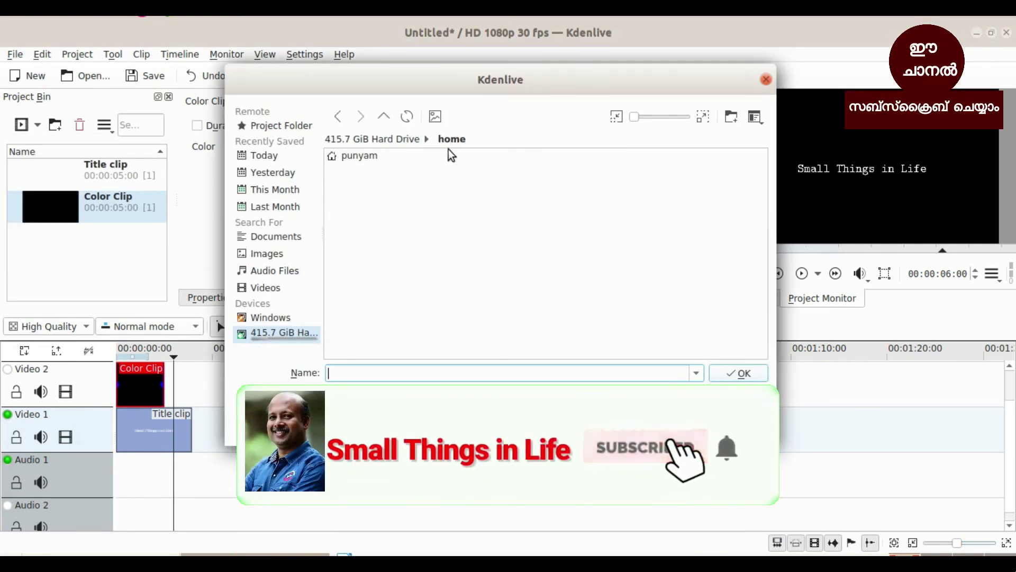
{"action": "left_click", "coordinate": [352, 155]}
{"action": "double_click", "coordinate": [371, 188]}
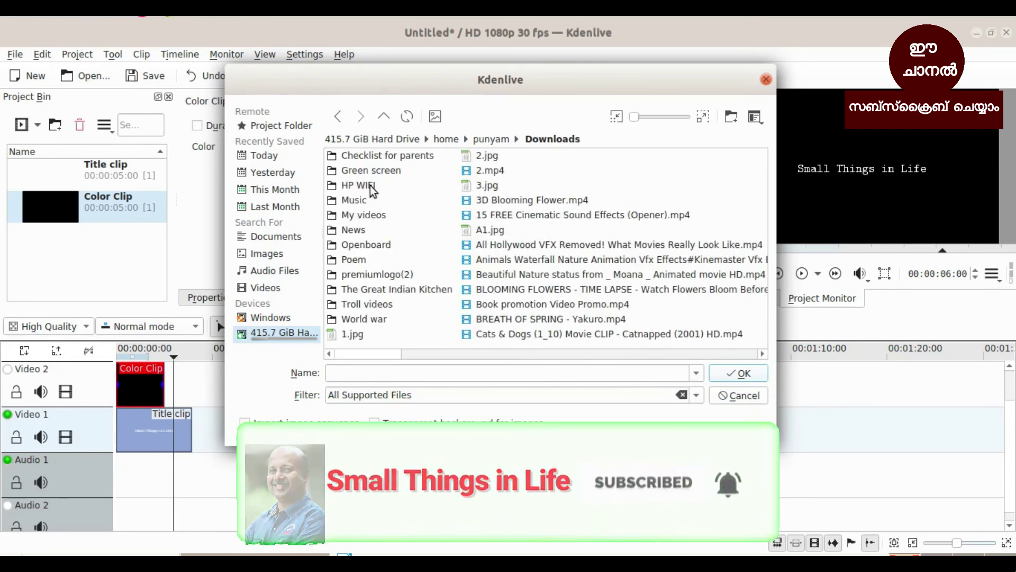
{"action": "left_click_drag", "start_coordinate": [372, 357], "coordinate": [555, 320]}
{"action": "left_click", "coordinate": [522, 291]}
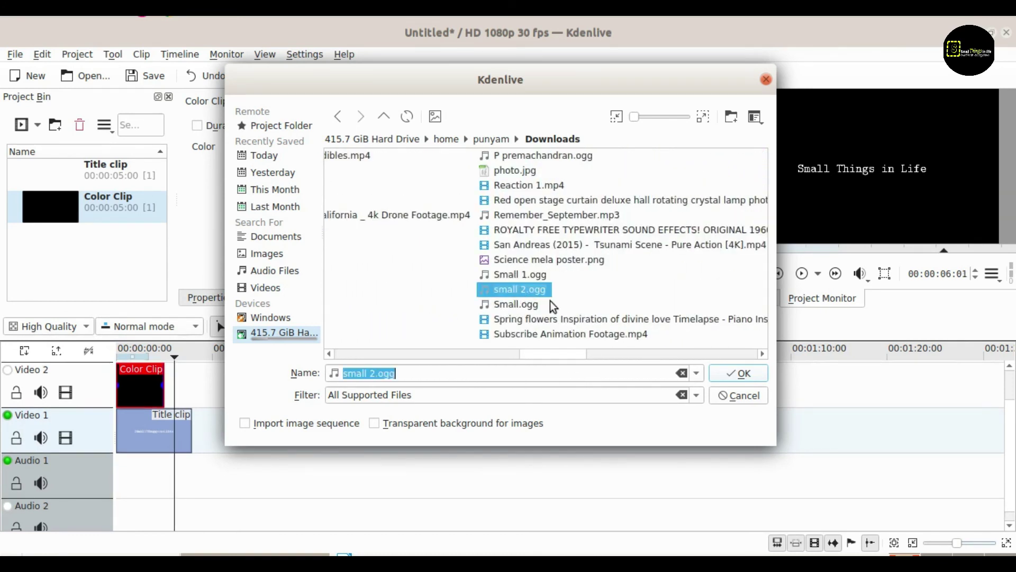
{"action": "left_click", "coordinate": [737, 374]}
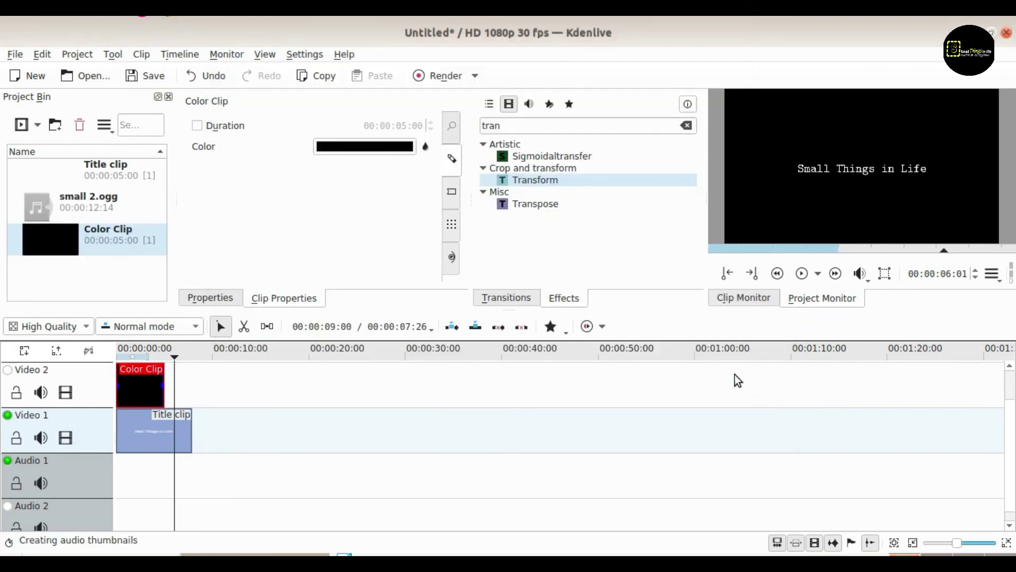
Place small 2.ogg at the start of the Audio 1 track and cut it at about 00:00:01:18
{"action": "left_click", "coordinate": [62, 198]}
{"action": "left_click_drag", "start_coordinate": [62, 199], "coordinate": [126, 467]}
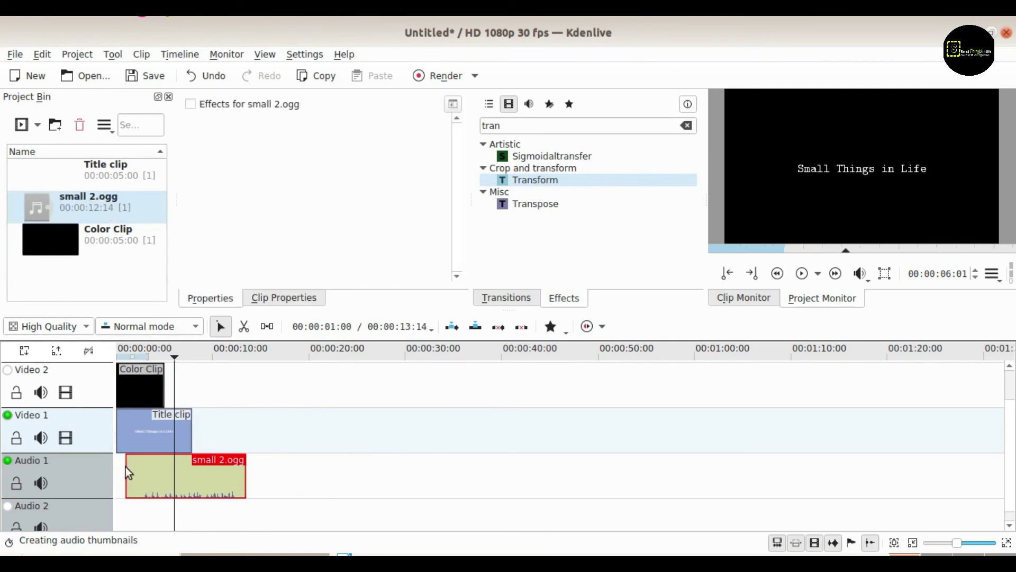
{"action": "left_click_drag", "start_coordinate": [208, 485], "coordinate": [199, 485]}
{"action": "left_click", "coordinate": [244, 326]}
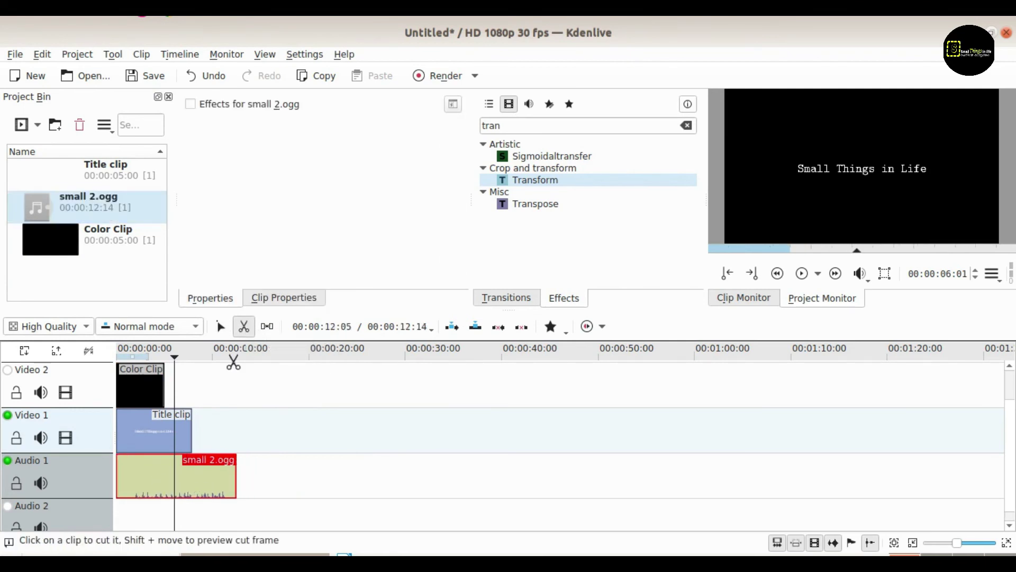
{"action": "left_click", "coordinate": [131, 471]}
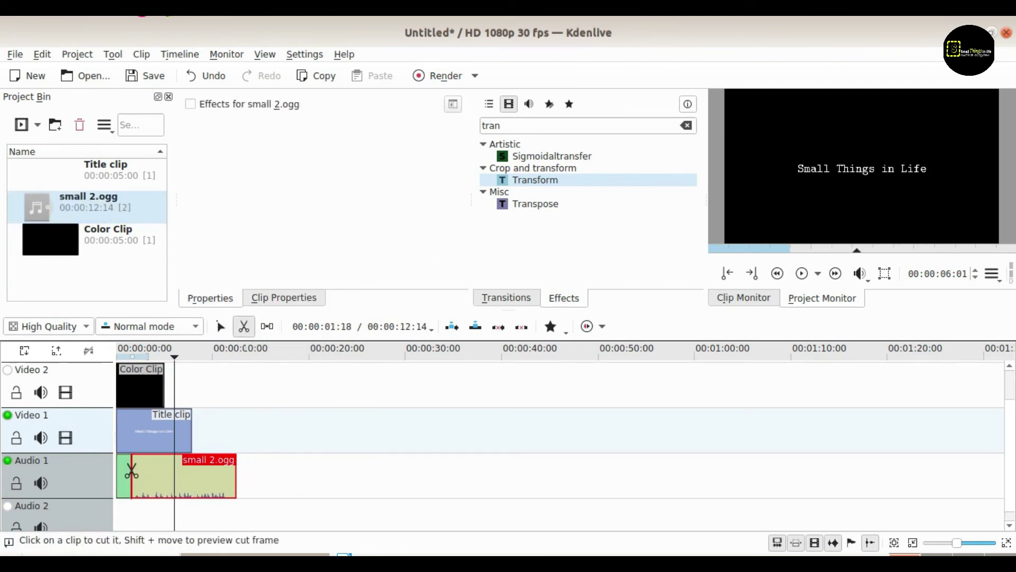
Delete the short leading piece of small 2.ogg and move the remaining clip to the start of Audio 1
{"action": "left_click", "coordinate": [221, 326]}
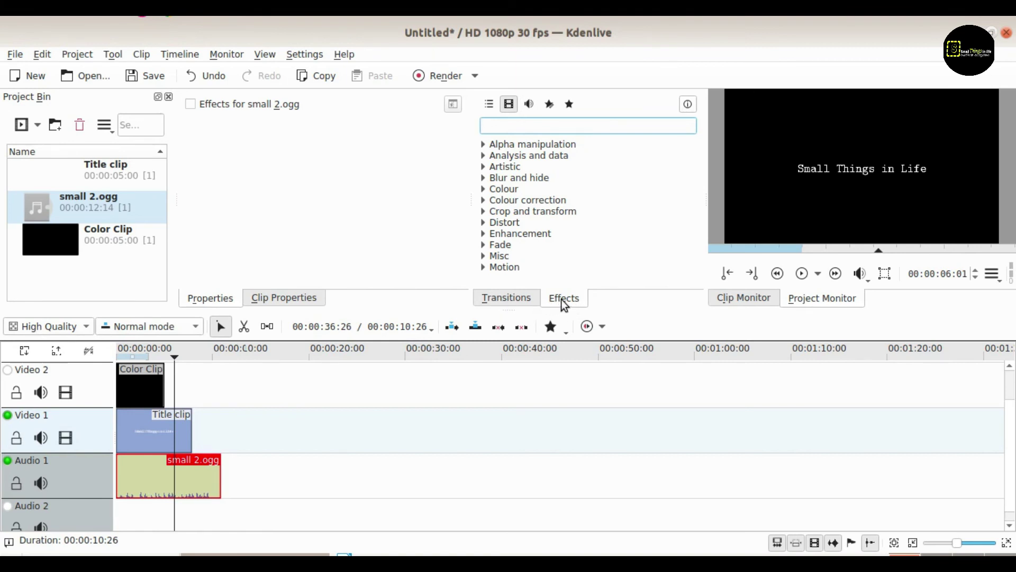
Add the Volume (keyframable) audio correction effect to the small 2.ogg clip on Audio 1
{"action": "left_click", "coordinate": [531, 108]}
{"action": "scroll", "coordinate": [560, 219], "scroll_direction": "down", "scroll_amount": 15}
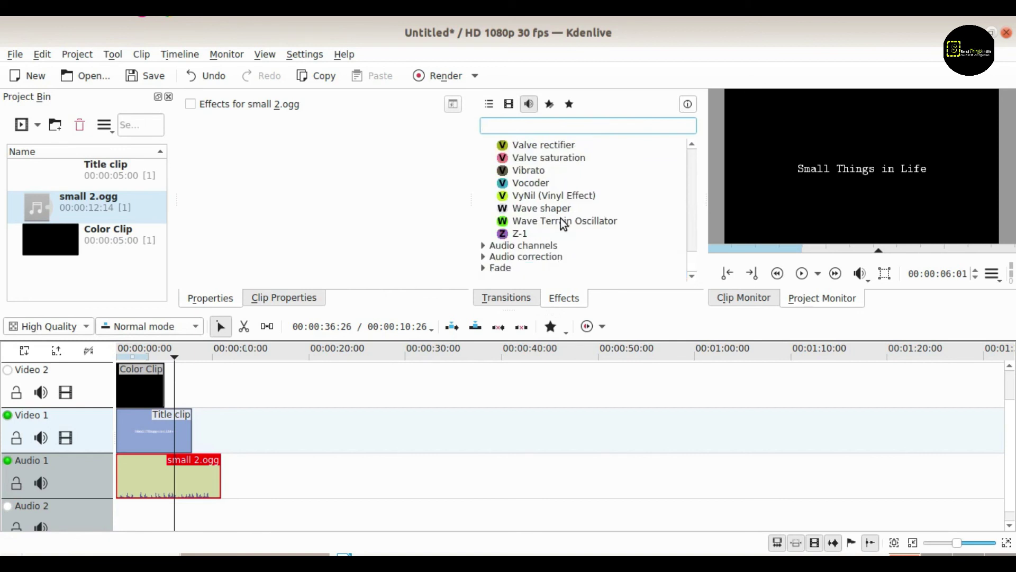
{"action": "left_click", "coordinate": [531, 257]}
{"action": "scroll", "coordinate": [548, 256], "scroll_direction": "down", "scroll_amount": 2}
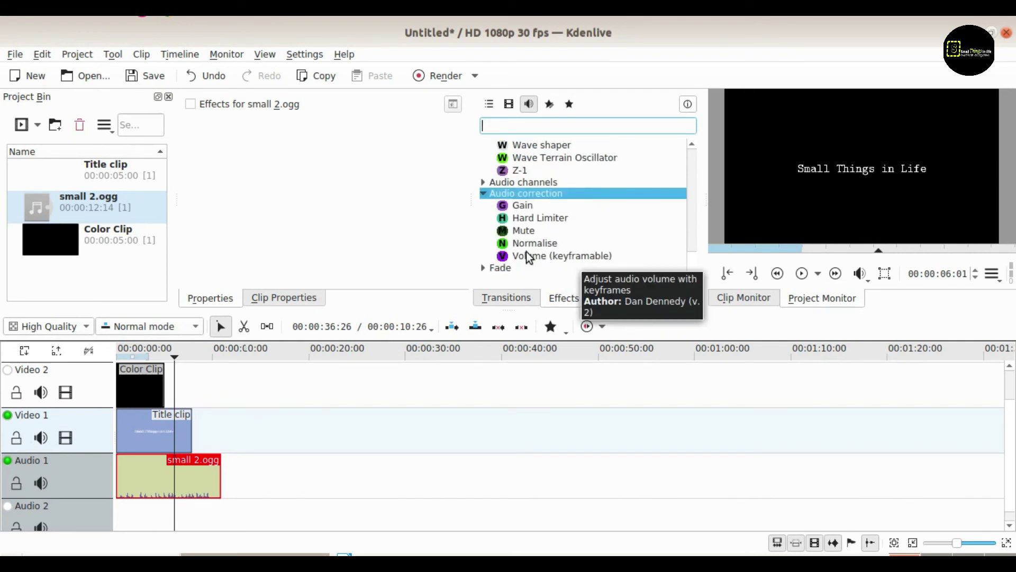
{"action": "double_click", "coordinate": [526, 253]}
Set the Volume effect's gain to 10 dB and return the playhead to the start of the timeline
{"action": "left_click", "coordinate": [446, 192]}
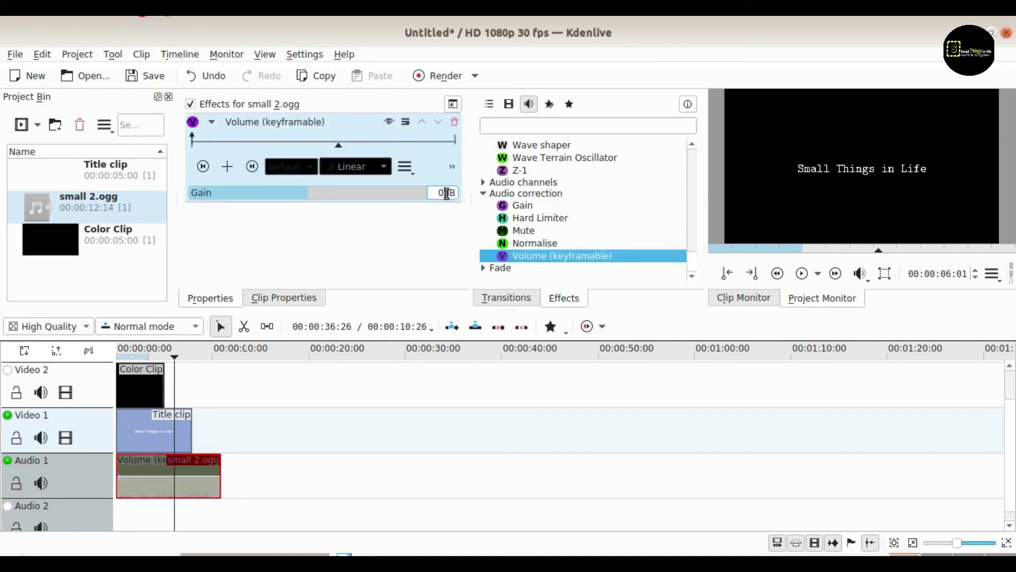
{"action": "left_click_drag", "start_coordinate": [446, 192], "coordinate": [430, 192]}
{"action": "type", "text": "10"}
{"action": "key", "text": "Return"}
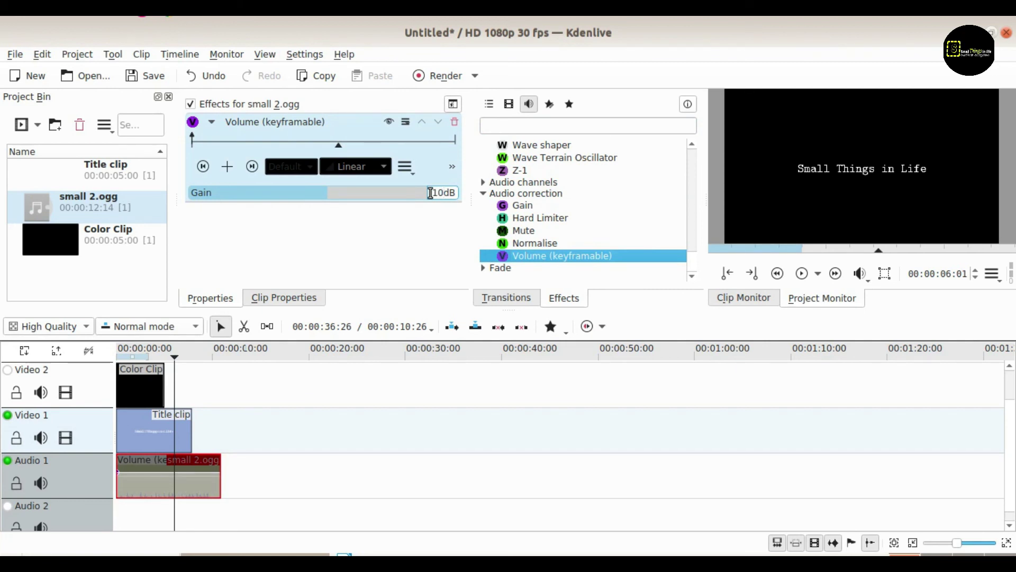
{"action": "left_click", "coordinate": [119, 349]}
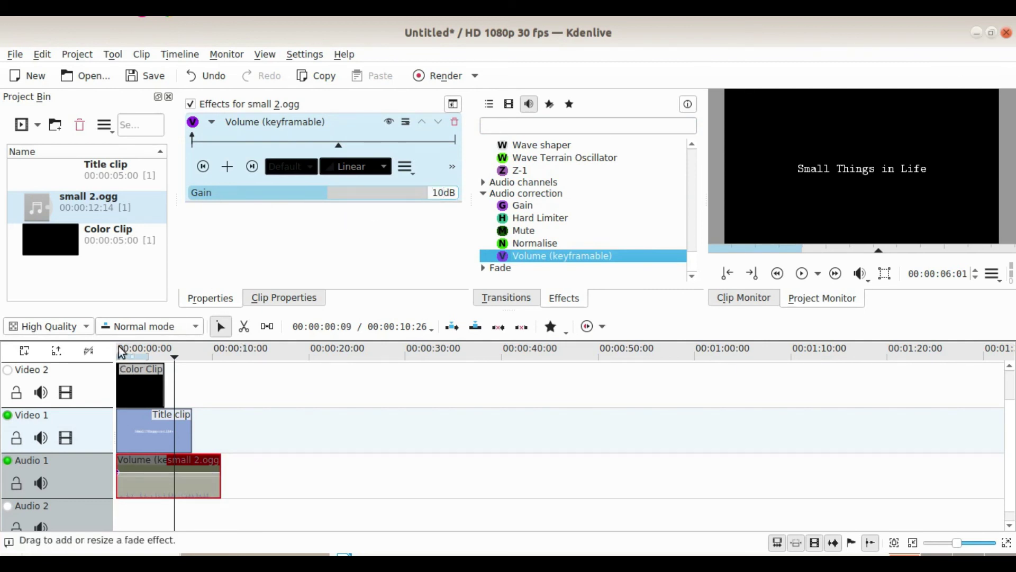